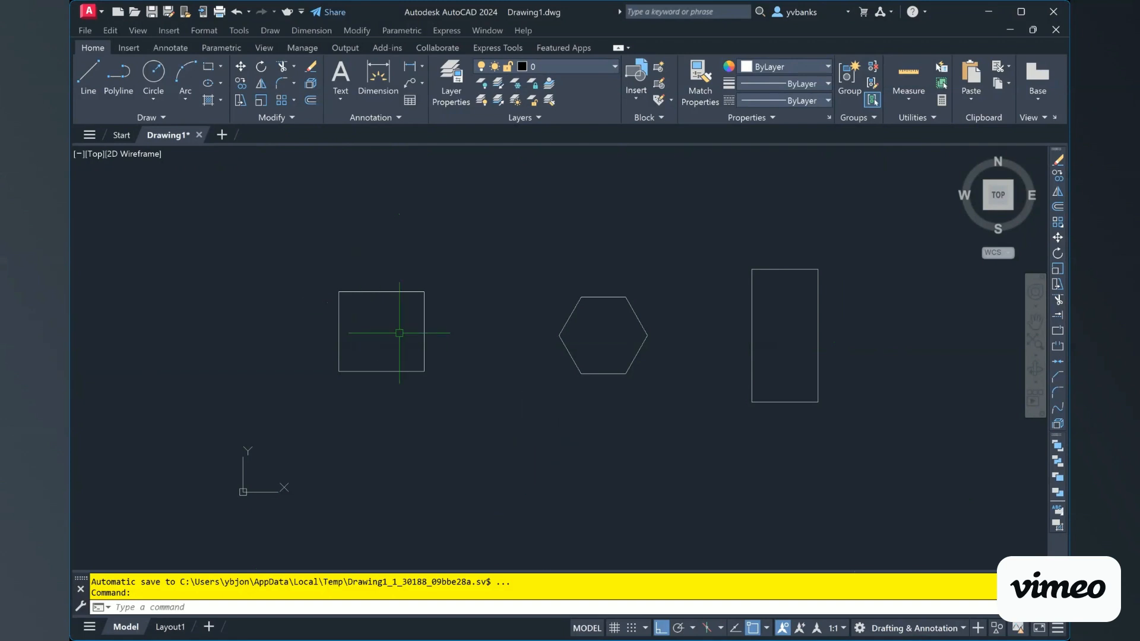
# Step: Offset the square inward by 2'
pyautogui.scroll(1, 364, 300)
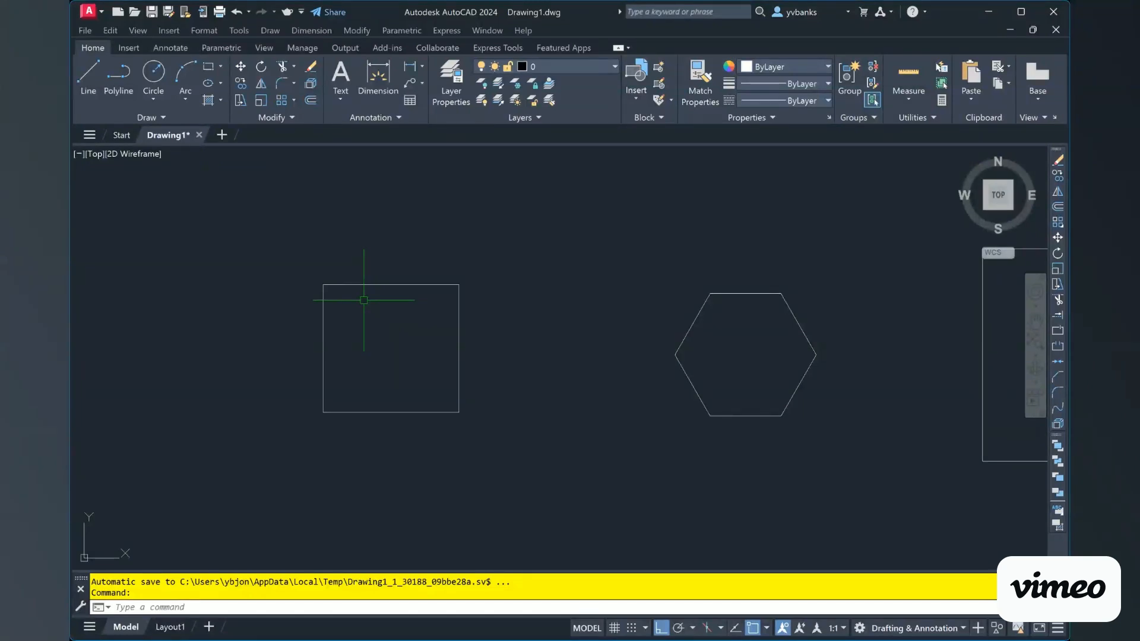
pyautogui.click(311, 100)
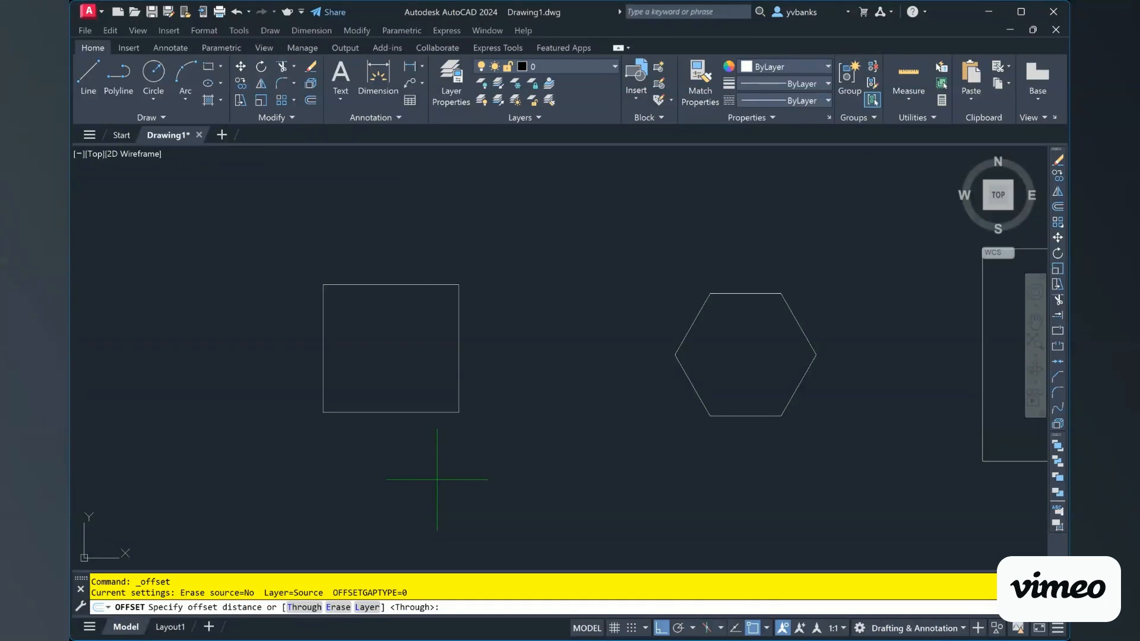
pyautogui.write("2'")
pyautogui.press('Return')
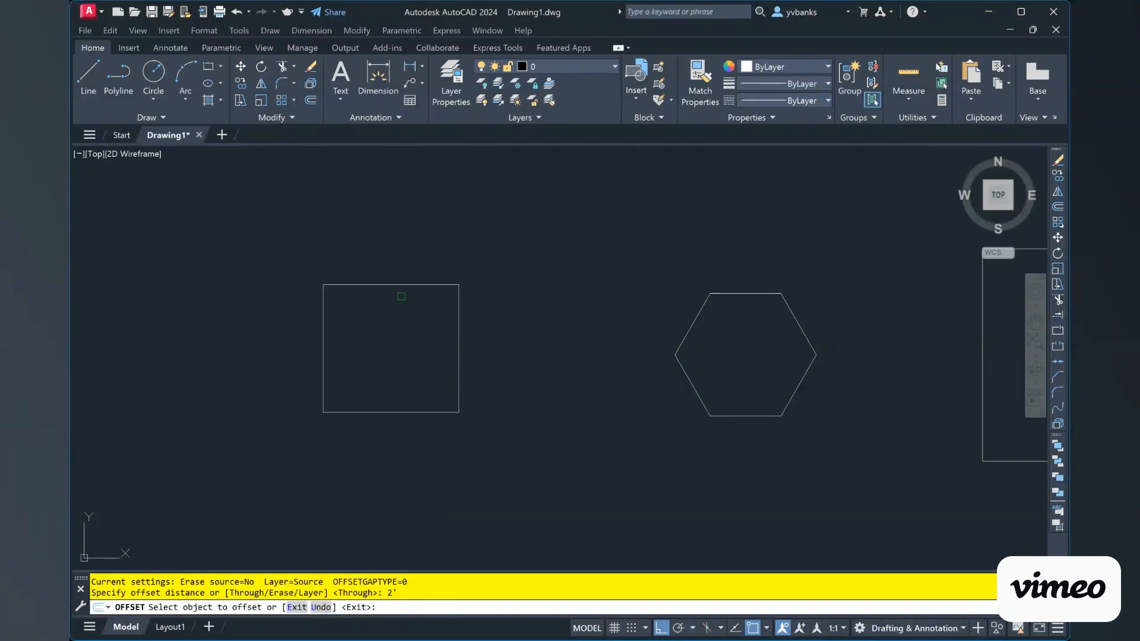
pyautogui.click(399, 285)
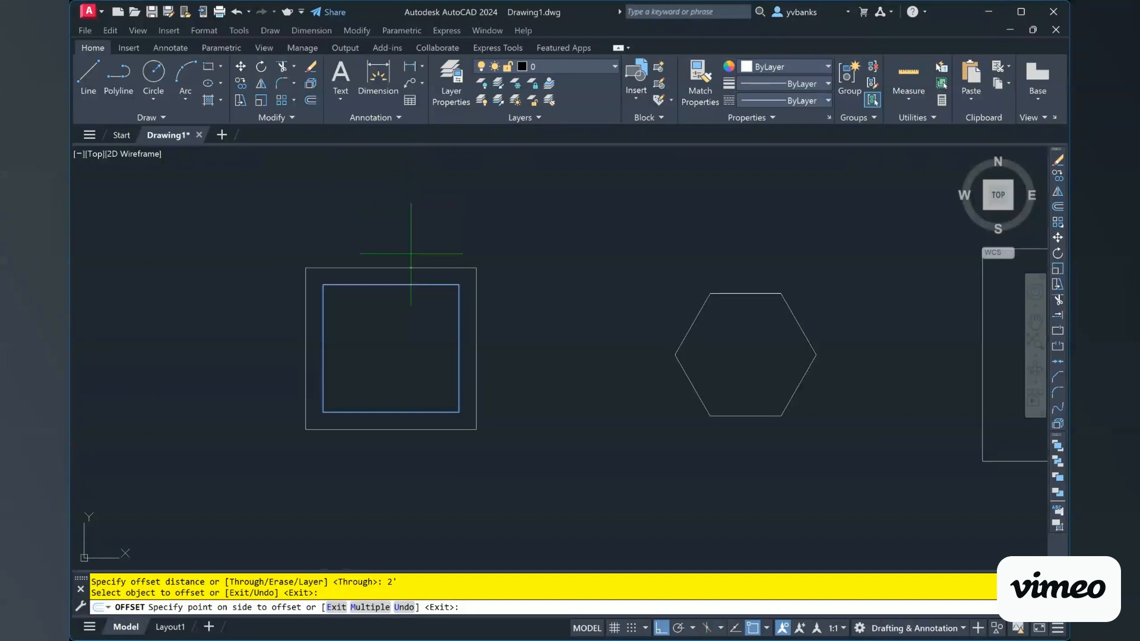
pyautogui.click(389, 351)
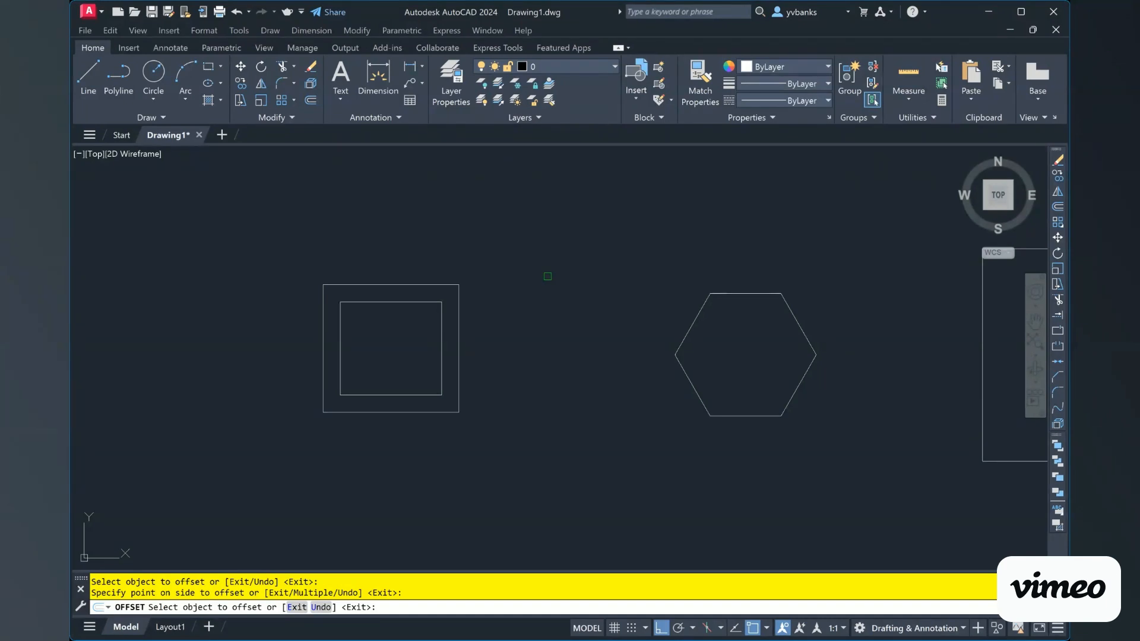
pyautogui.press('Escape')
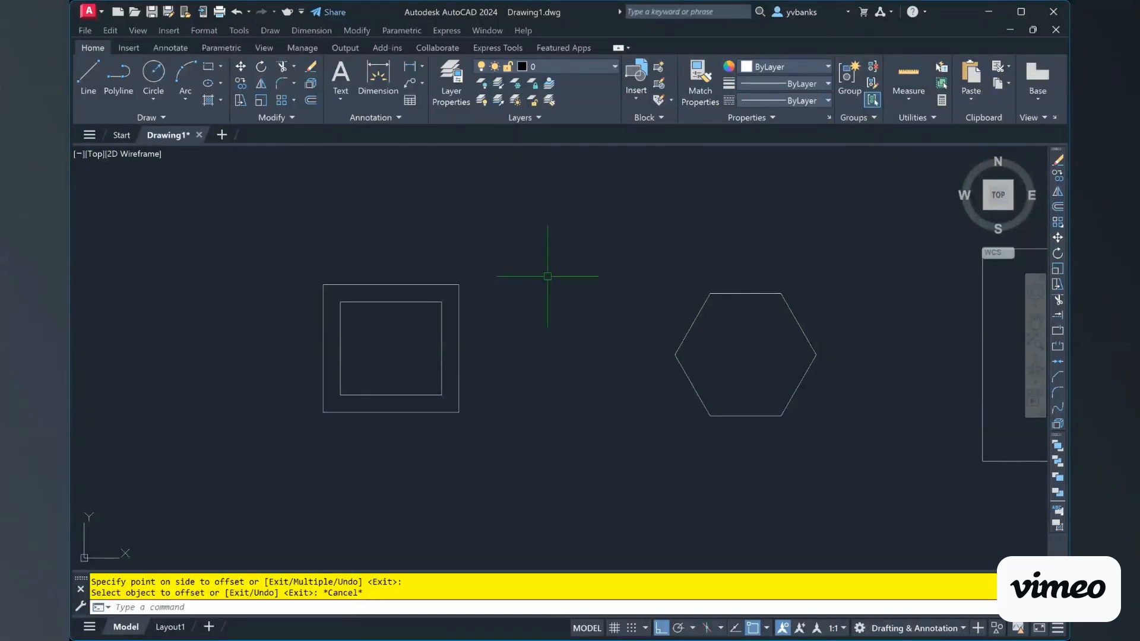
# Step: Call up the OFFSETGAPTYPE system variable and accept the value 0
pyautogui.write('OFF')
pyautogui.write('GAP')
pyautogui.press('BackSpace')
pyautogui.write('ET')
pyautogui.press('BackSpace')
pyautogui.press('BackSpace')
pyautogui.press('BackSpace')
pyautogui.press('BackSpace')
pyautogui.press('BackSpace')
pyautogui.write('SETTAPTYPE')
pyautogui.press('Return')
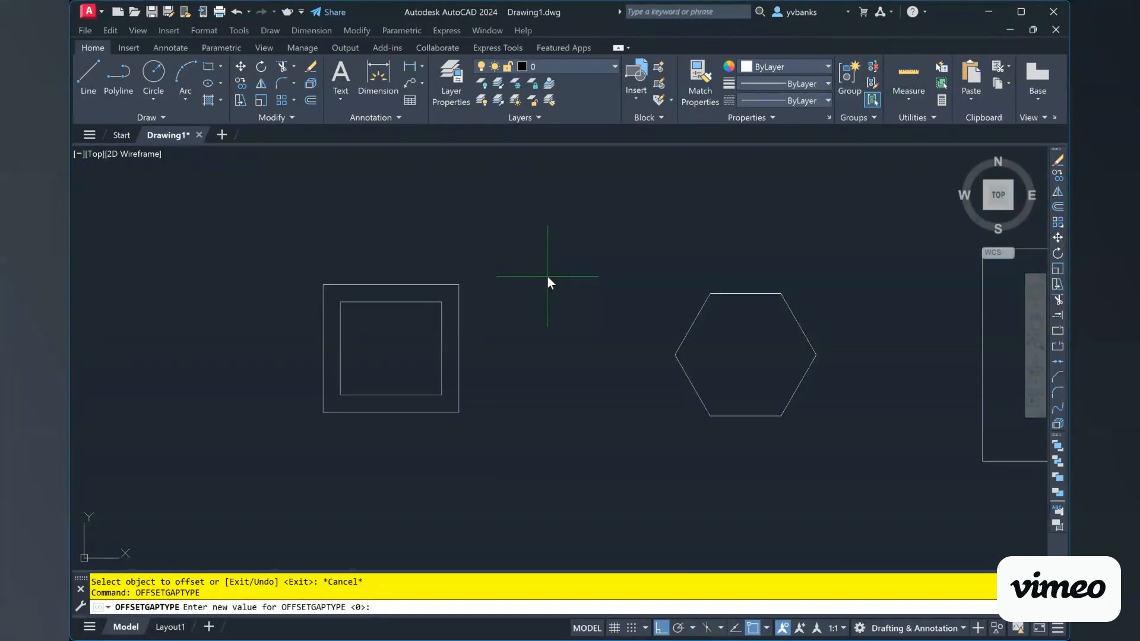
pyautogui.press('Return')
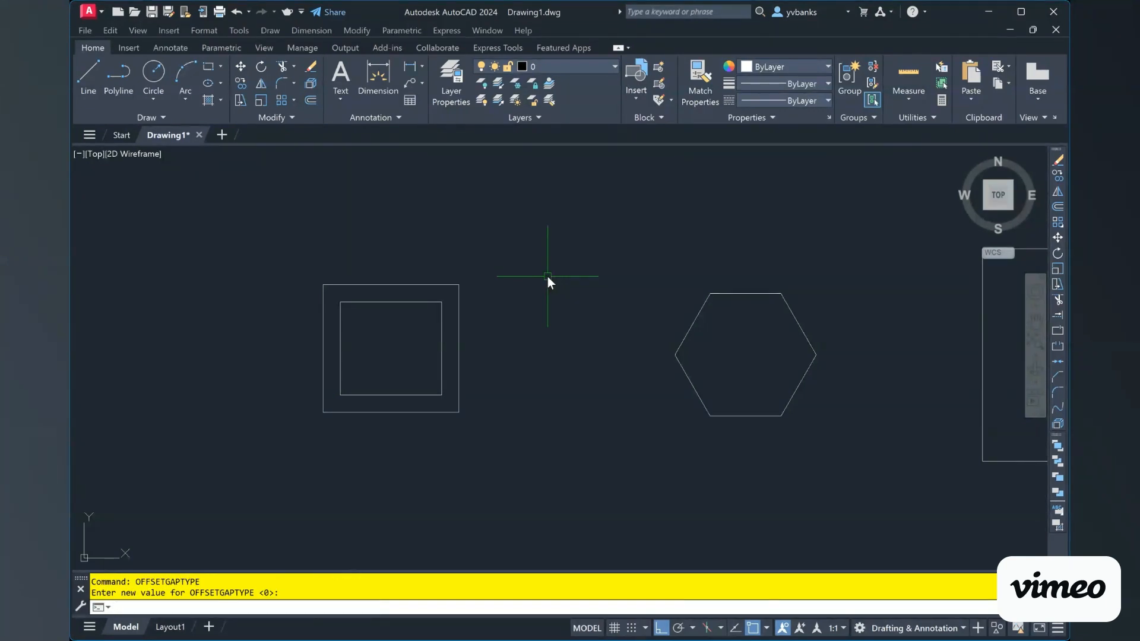
# Step: Offset the original square outward by 1'
pyautogui.write('OFFSET')
pyautogui.press('Return')
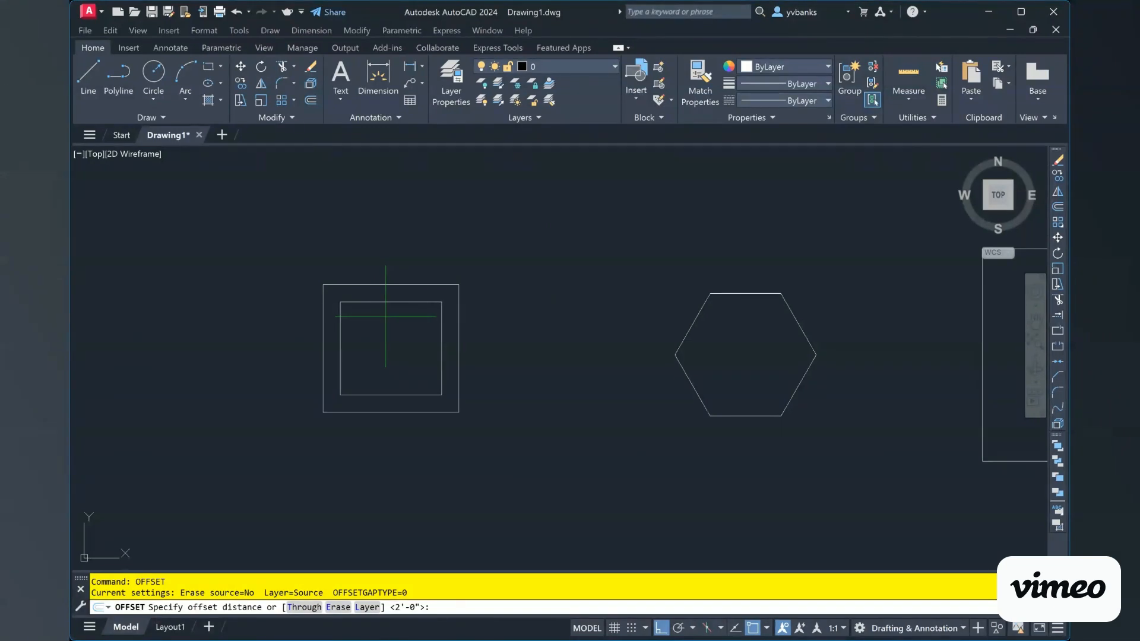
pyautogui.write('1')
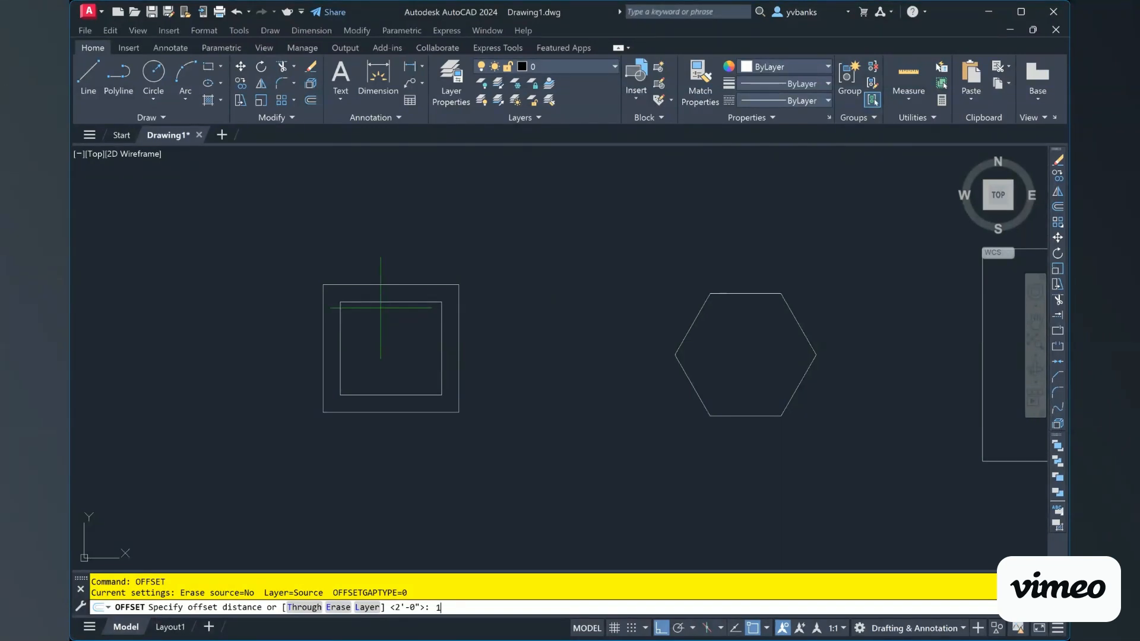
pyautogui.write("'")
pyautogui.press('Return')
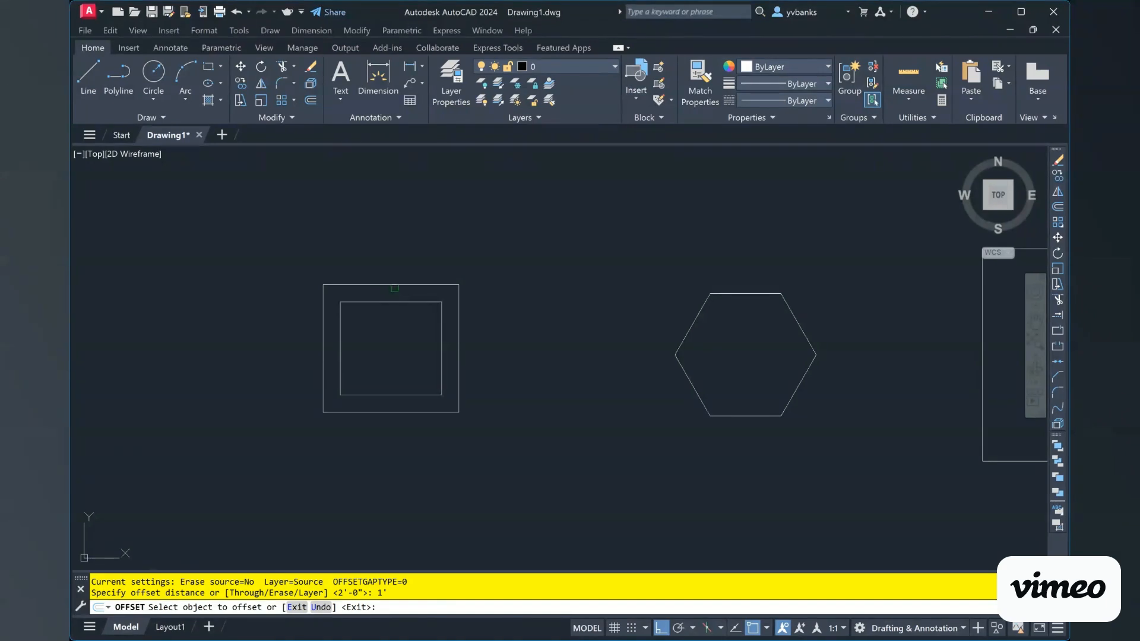
pyautogui.click(393, 285)
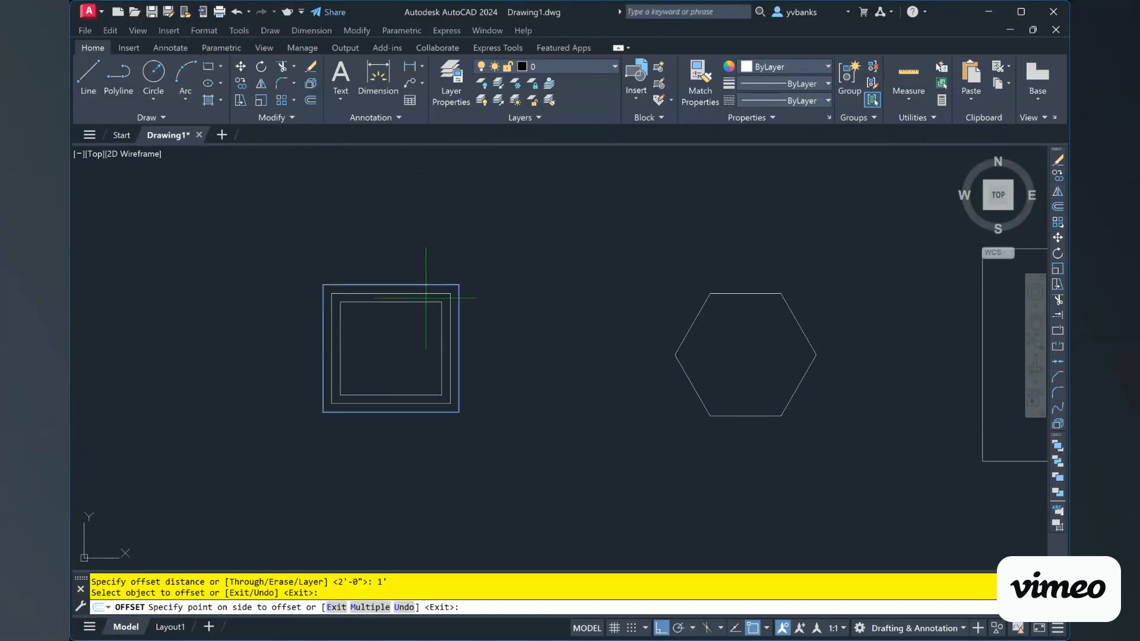
pyautogui.click(468, 242)
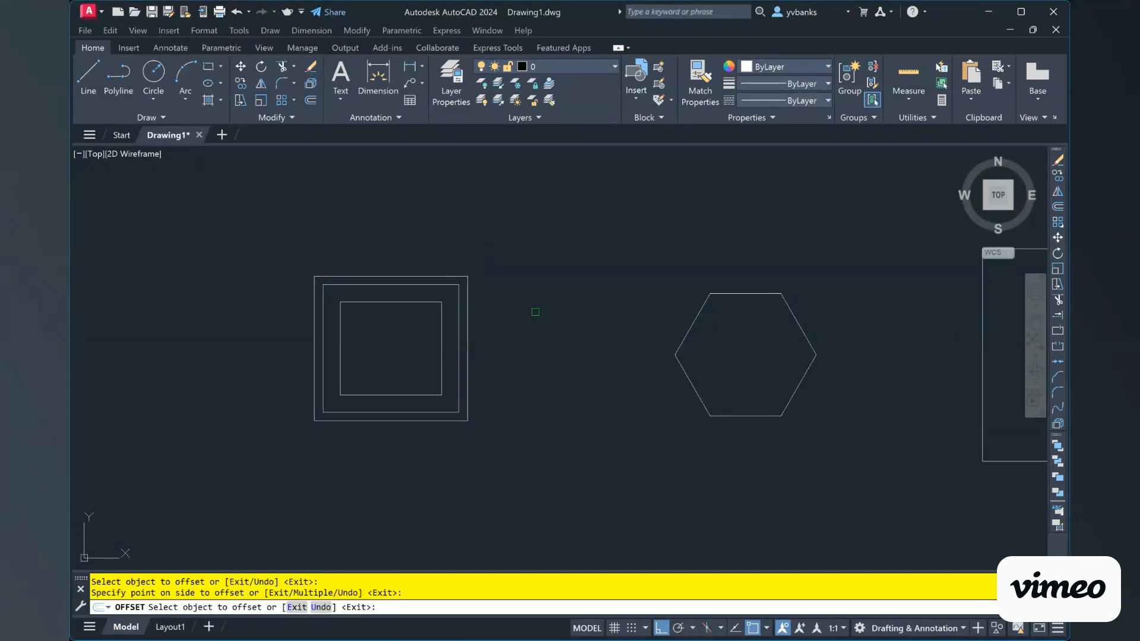
# Step: End the current offset and set the OFFSETGAPTYPE system variable to 1
pyautogui.scroll(-2, 529, 373)
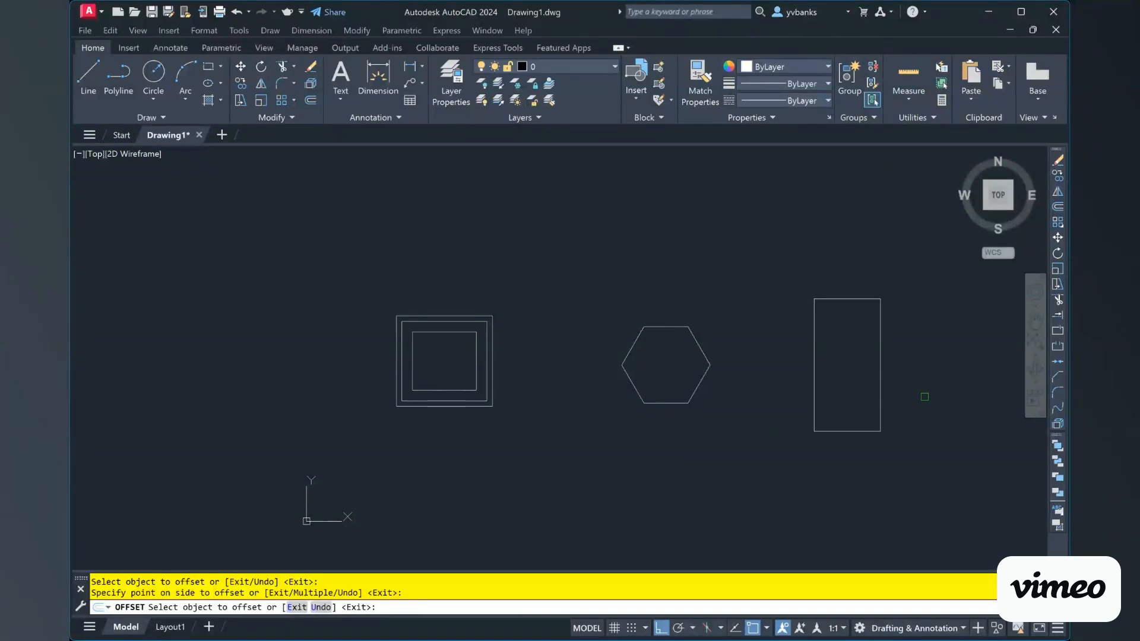
pyautogui.scroll(1, 924, 397)
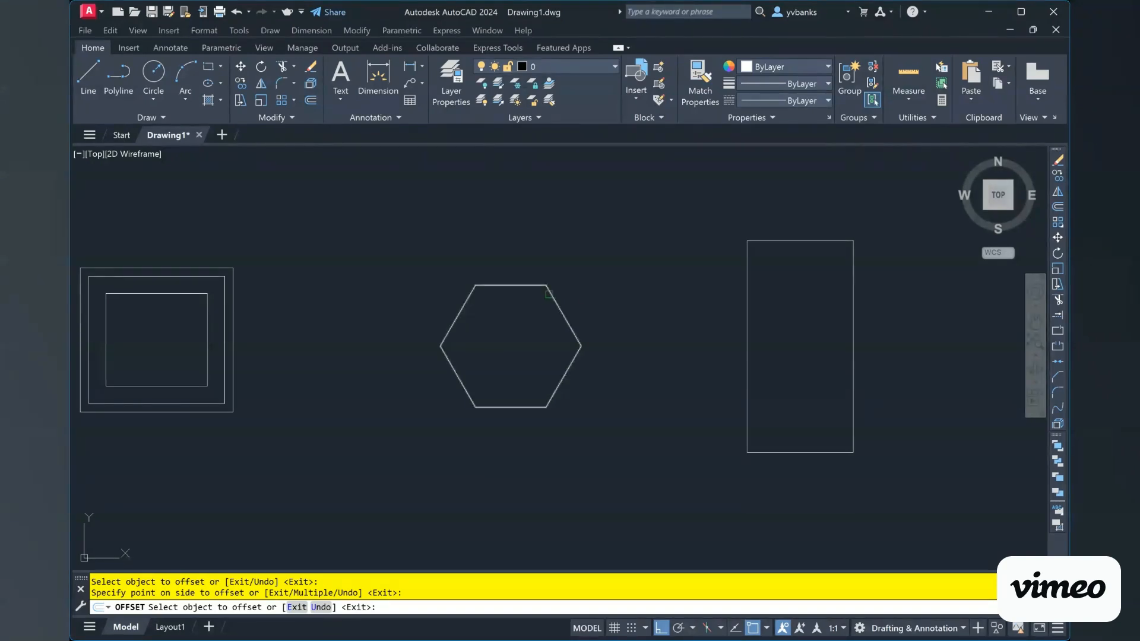
pyautogui.scroll(2, 592, 341)
pyautogui.scroll(-2, 593, 341)
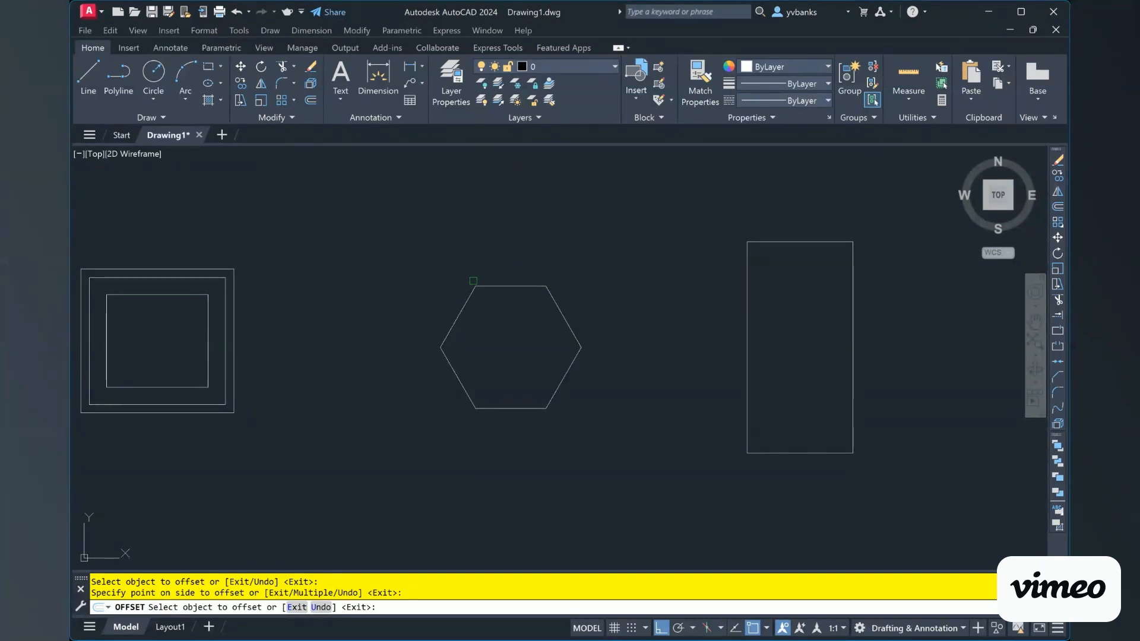
pyautogui.scroll(2, 494, 292)
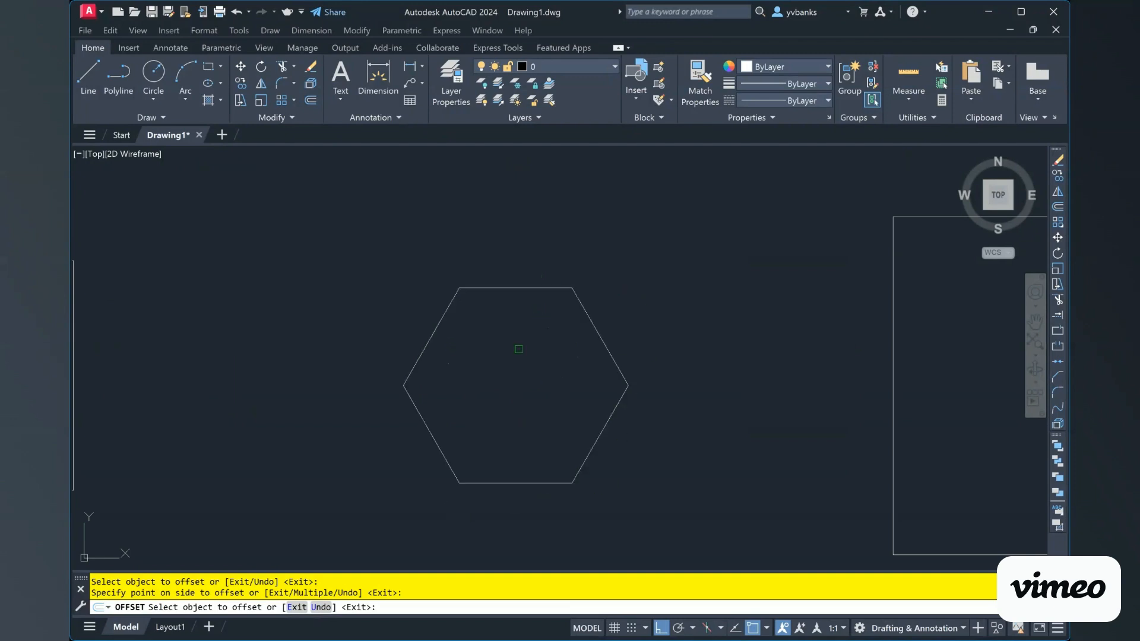
pyautogui.press('Escape')
pyautogui.press('Escape')
pyautogui.press('Escape')
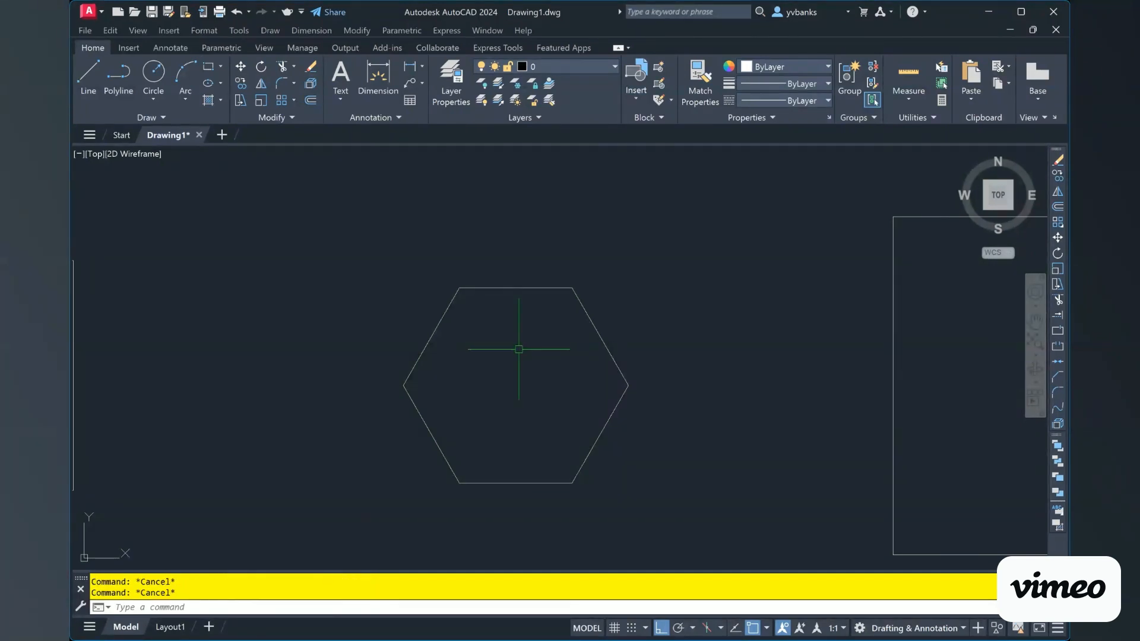
pyautogui.write('oFFSETGAP')
pyautogui.press('Return')
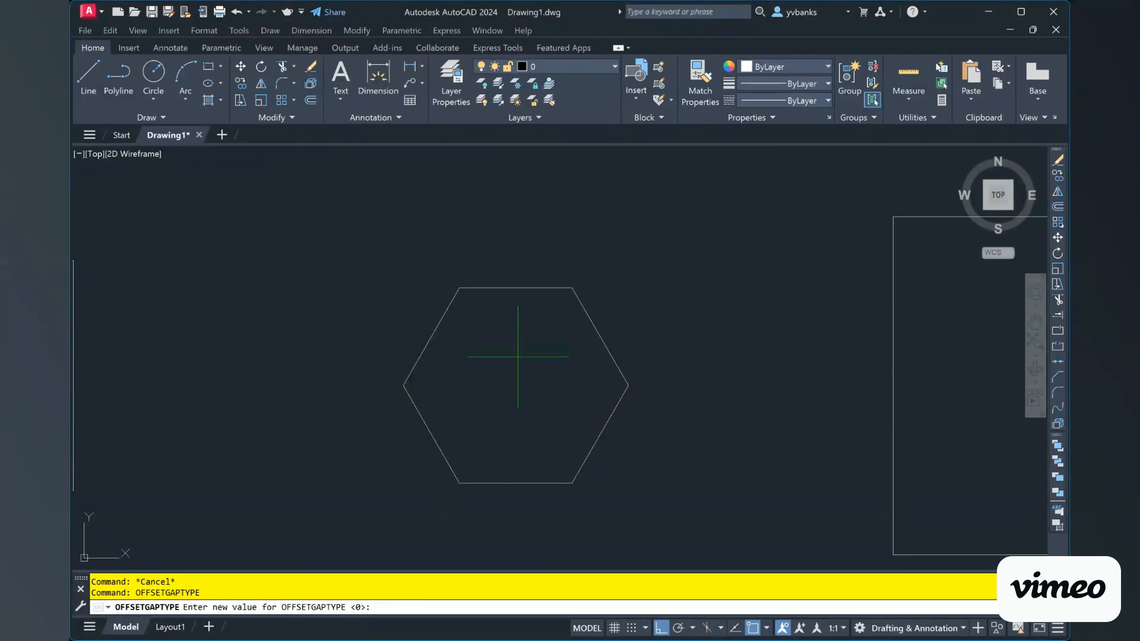
pyautogui.write('1')
pyautogui.press('Return')
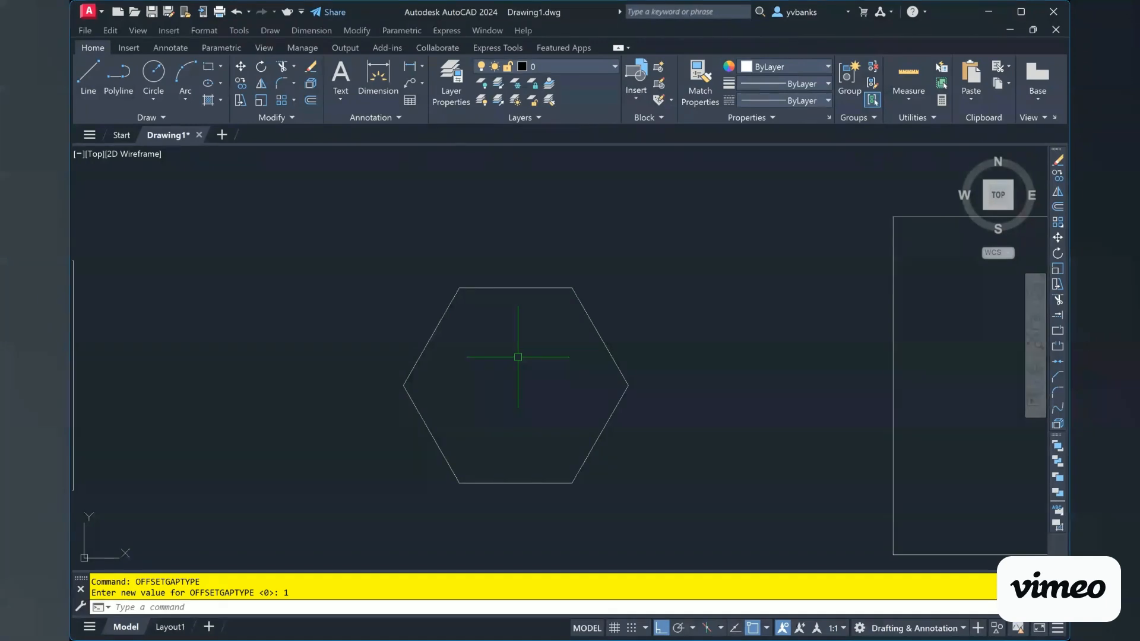
# Step: Offset the hexagon outward by 2'
pyautogui.write('OFFSET')
pyautogui.press('Return')
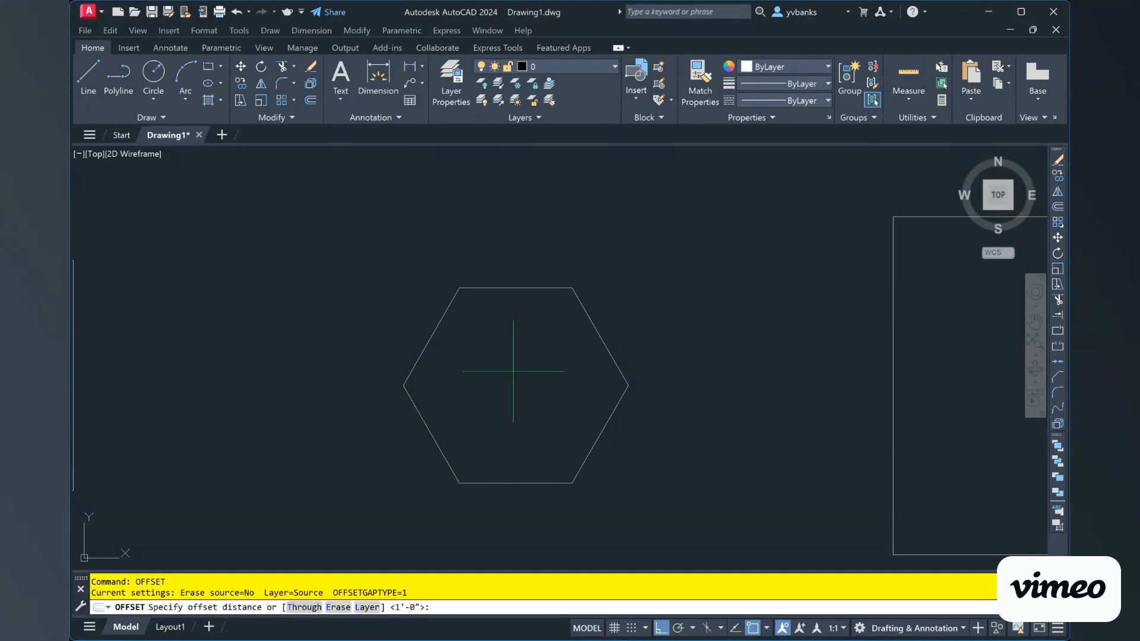
pyautogui.write("2'")
pyautogui.press('Return')
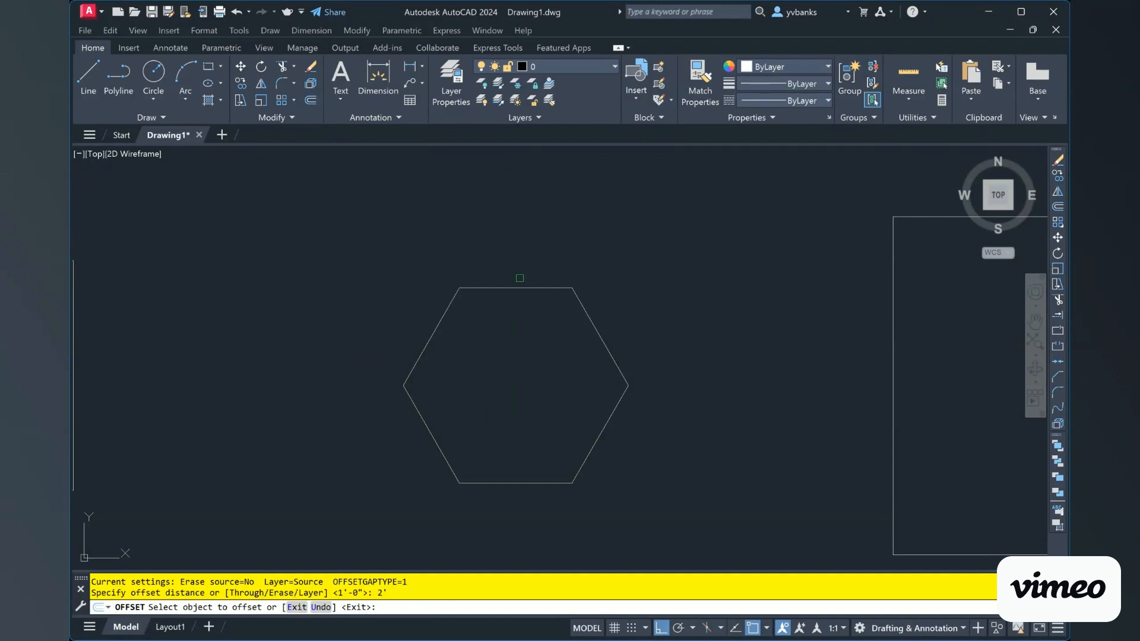
pyautogui.click(528, 287)
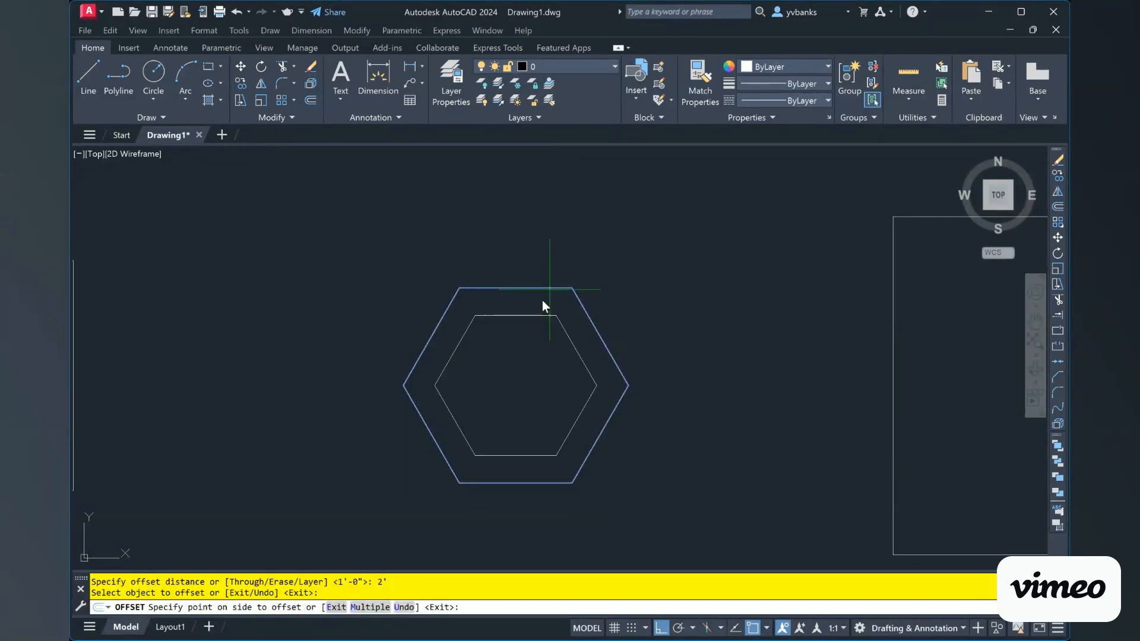
pyautogui.scroll(2, 558, 264)
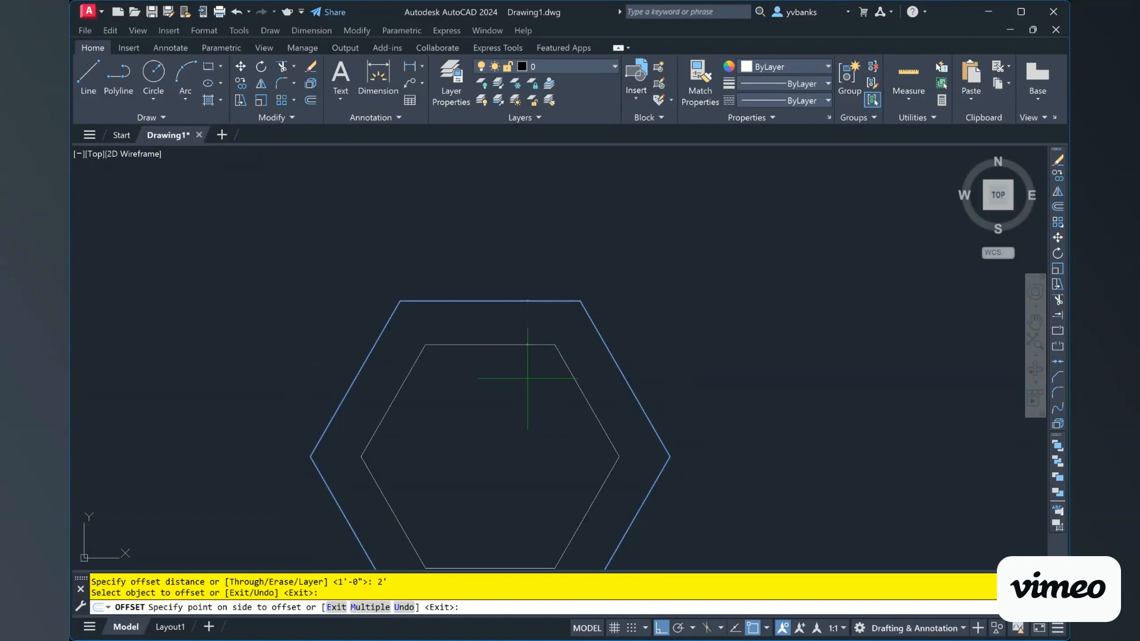
pyautogui.click(560, 205)
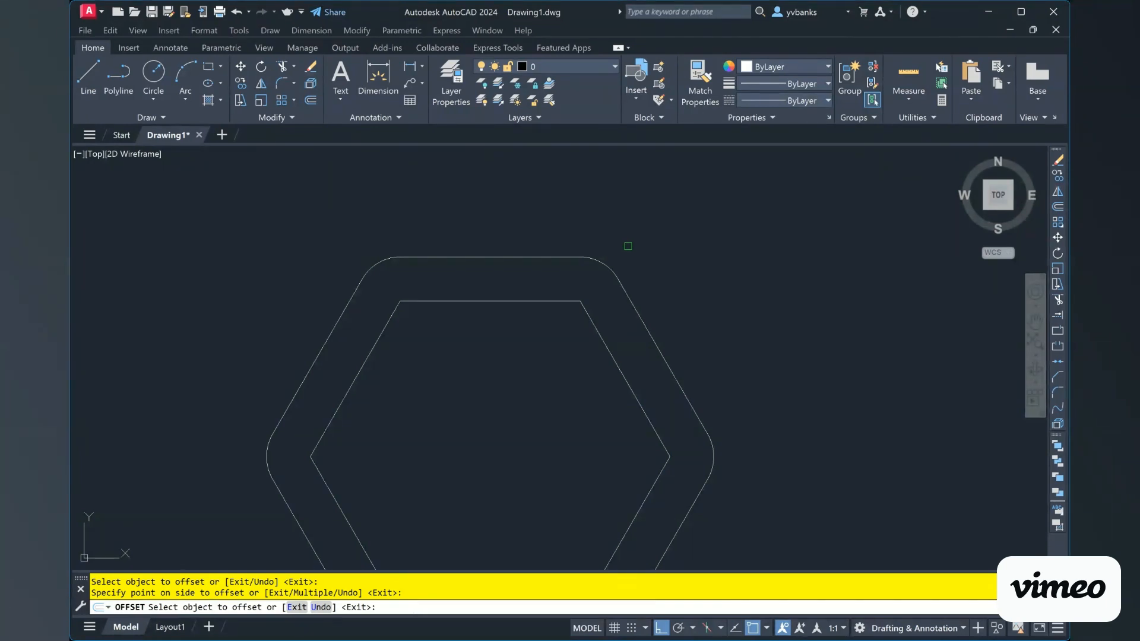
pyautogui.press('Escape')
# Step: Measure the radius of the rounded upper-left corner on the hexagon's outer offset
pyautogui.scroll(-1, 659, 280)
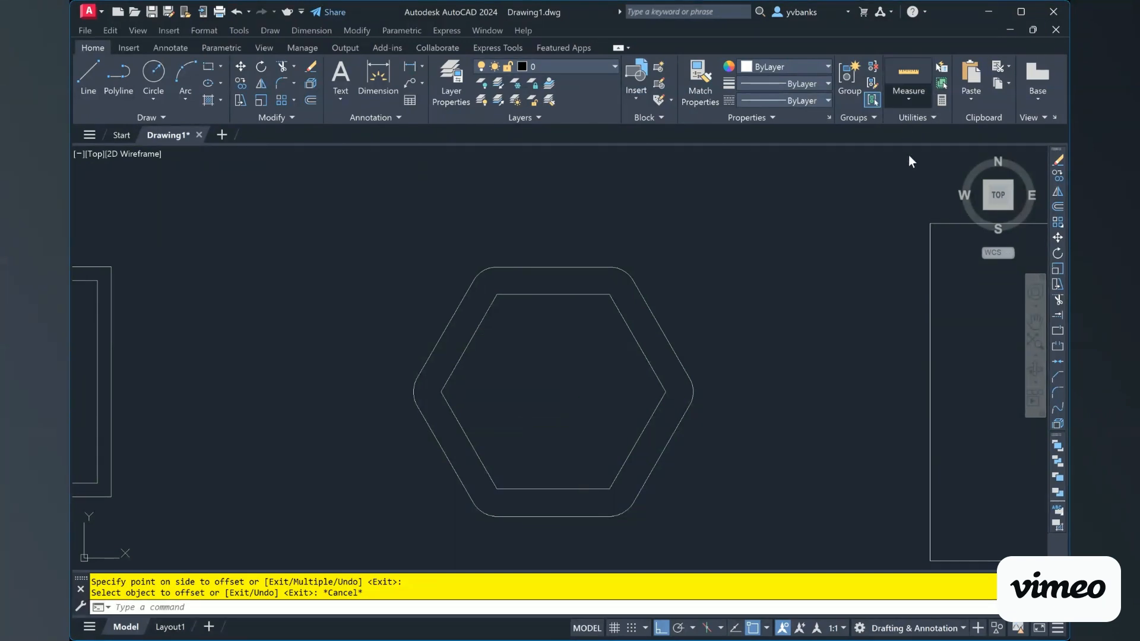
pyautogui.click(930, 191)
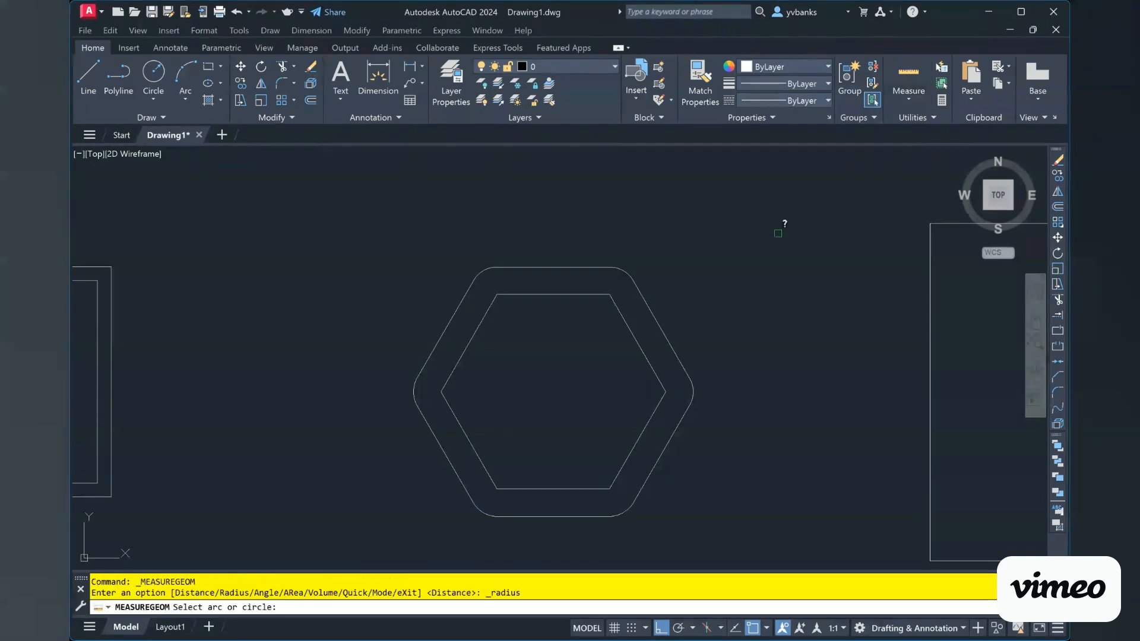
pyautogui.scroll(1, 503, 262)
pyautogui.scroll(3, 491, 267)
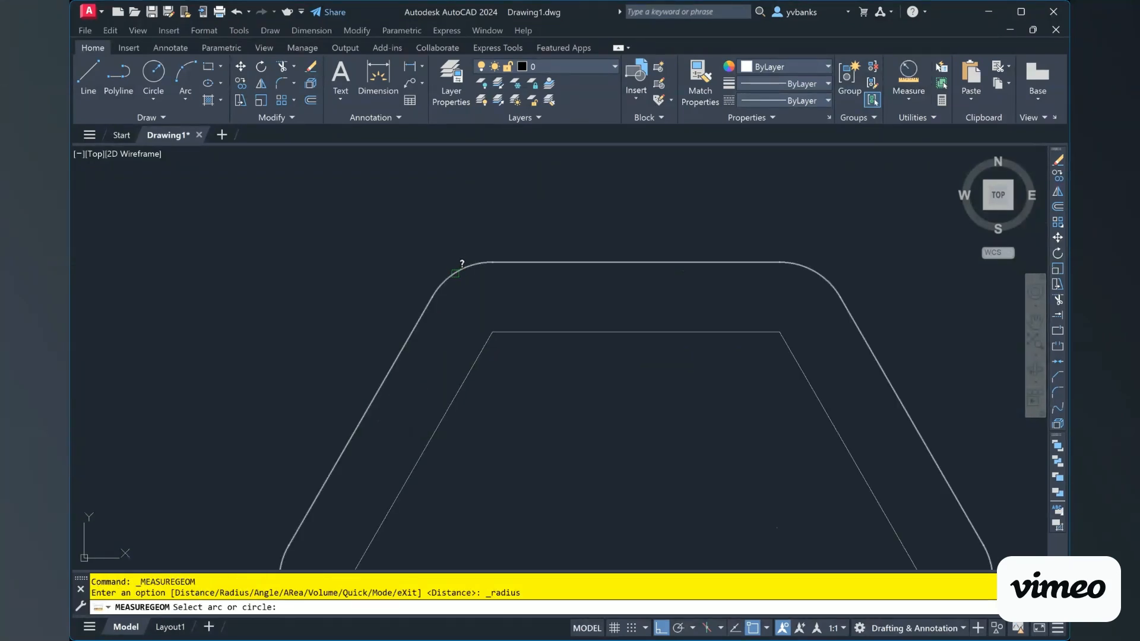
pyautogui.click(456, 271)
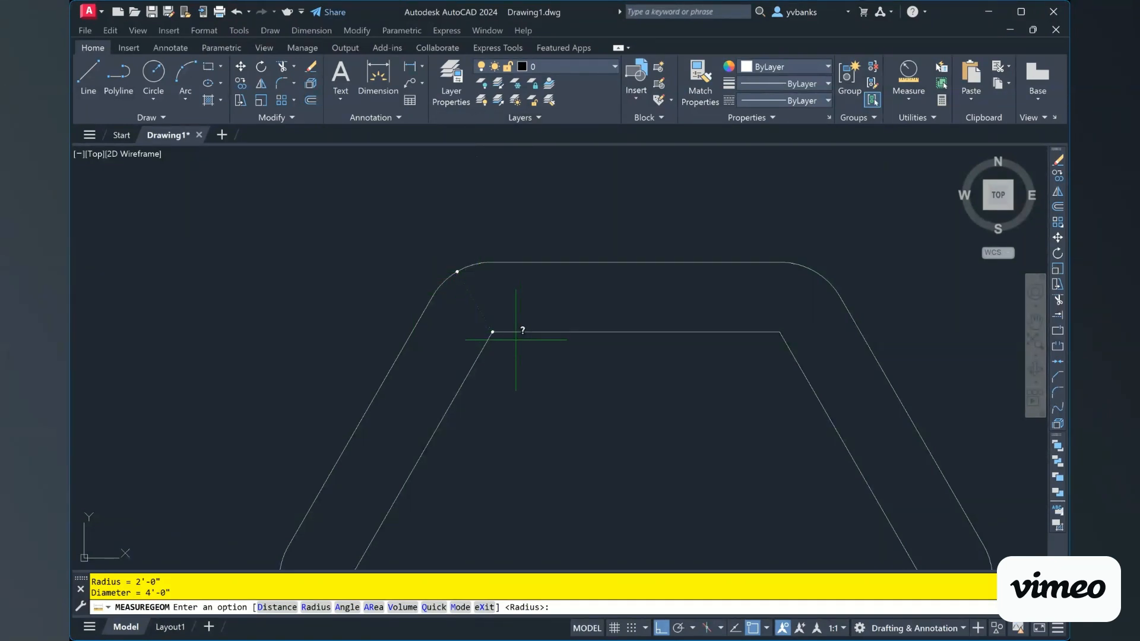
pyautogui.press('Escape')
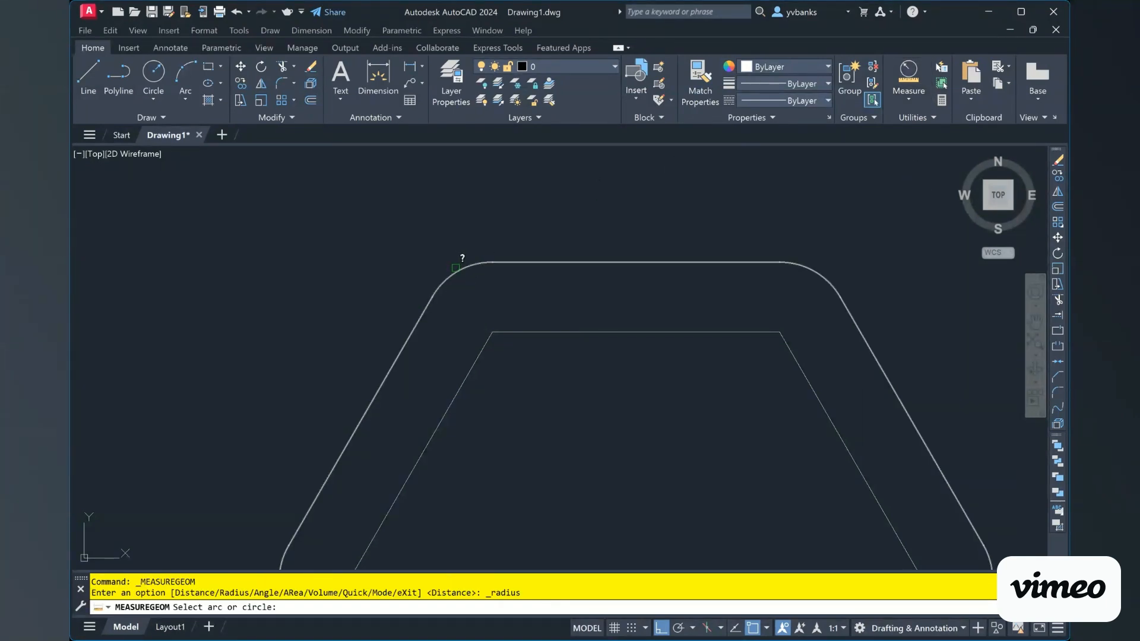
pyautogui.click(456, 268)
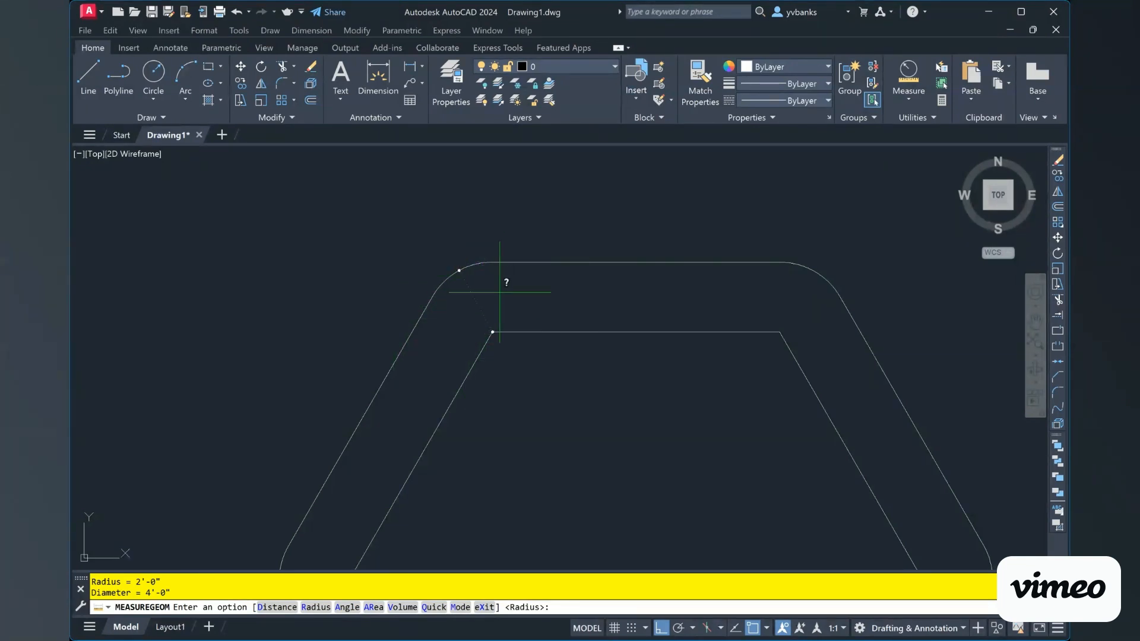
pyautogui.scroll(-4, 552, 383)
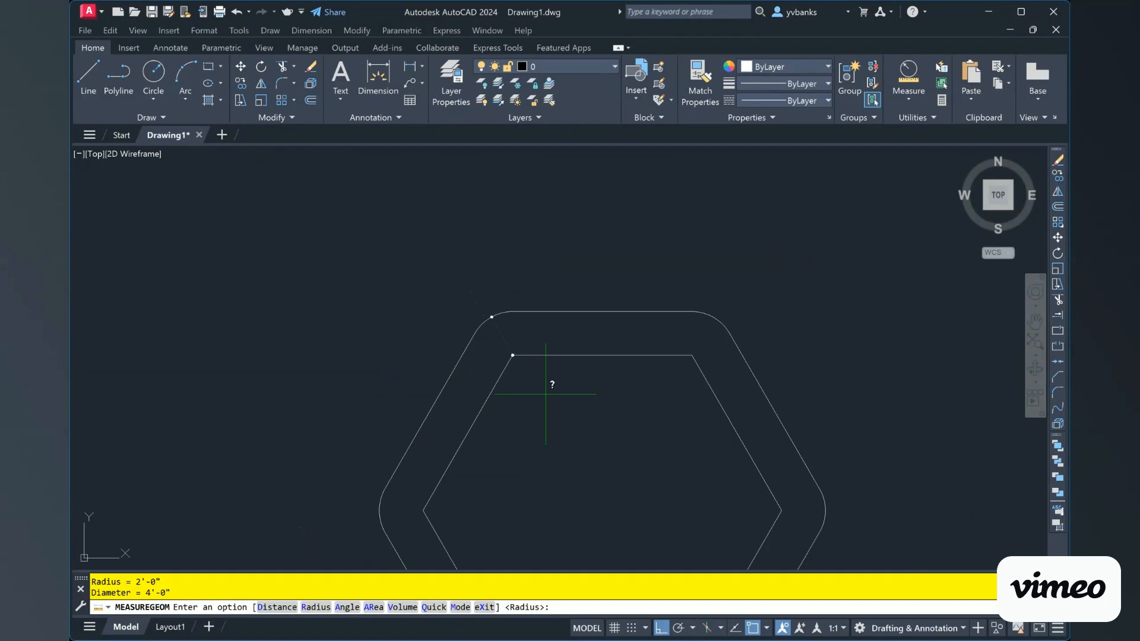
pyautogui.scroll(-1, 636, 468)
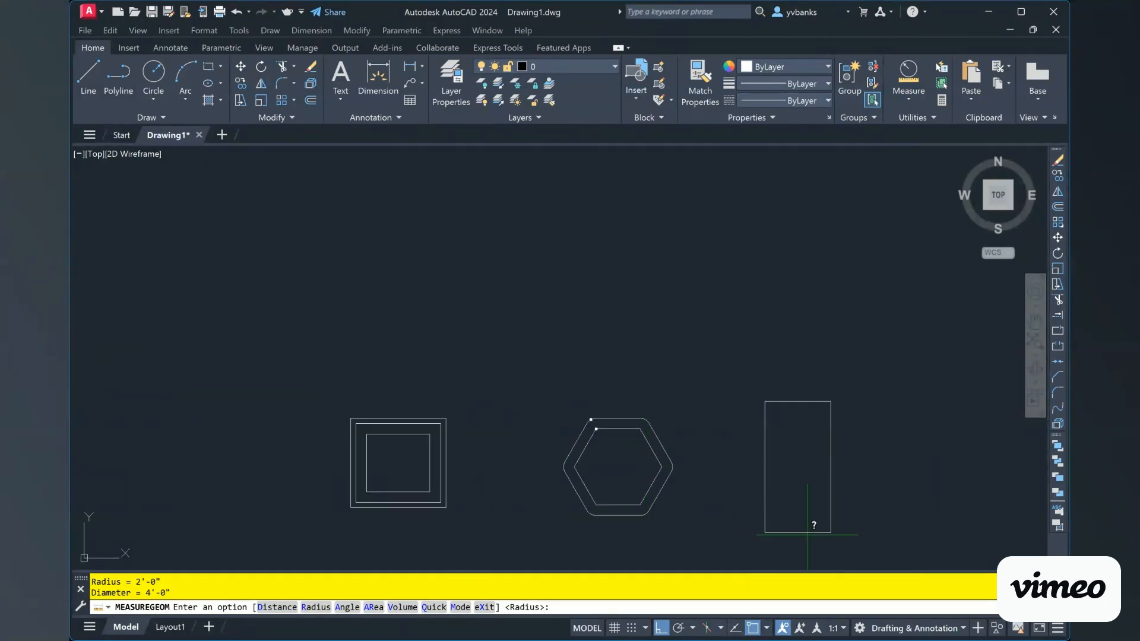
pyautogui.scroll(1, 846, 530)
pyautogui.scroll(-1, 847, 517)
pyautogui.scroll(1, 845, 539)
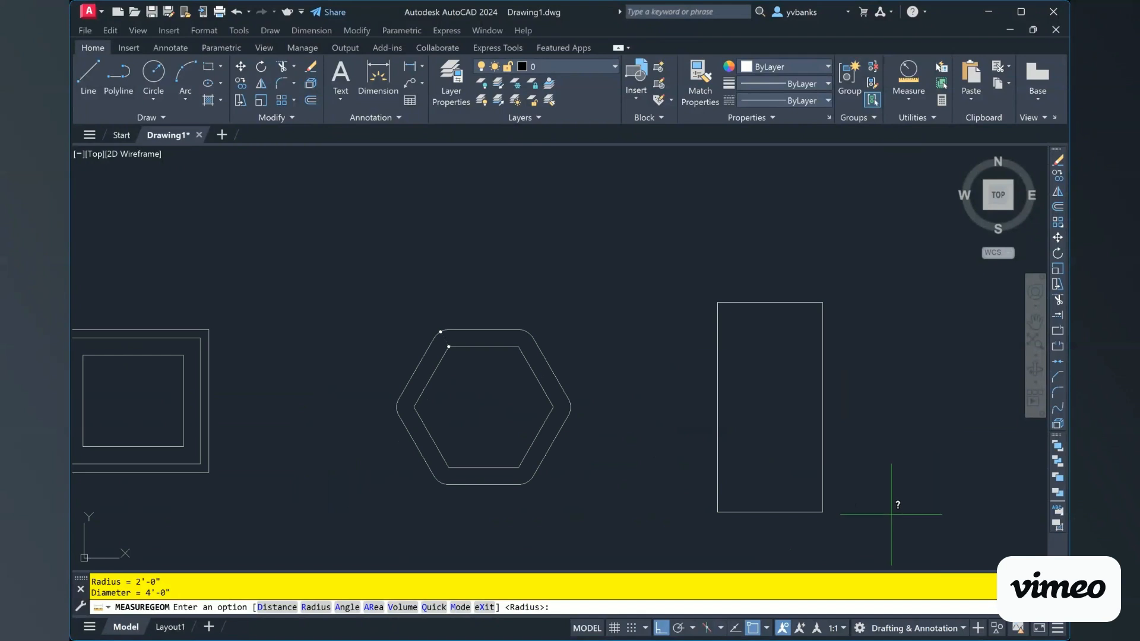
pyautogui.press('Escape')
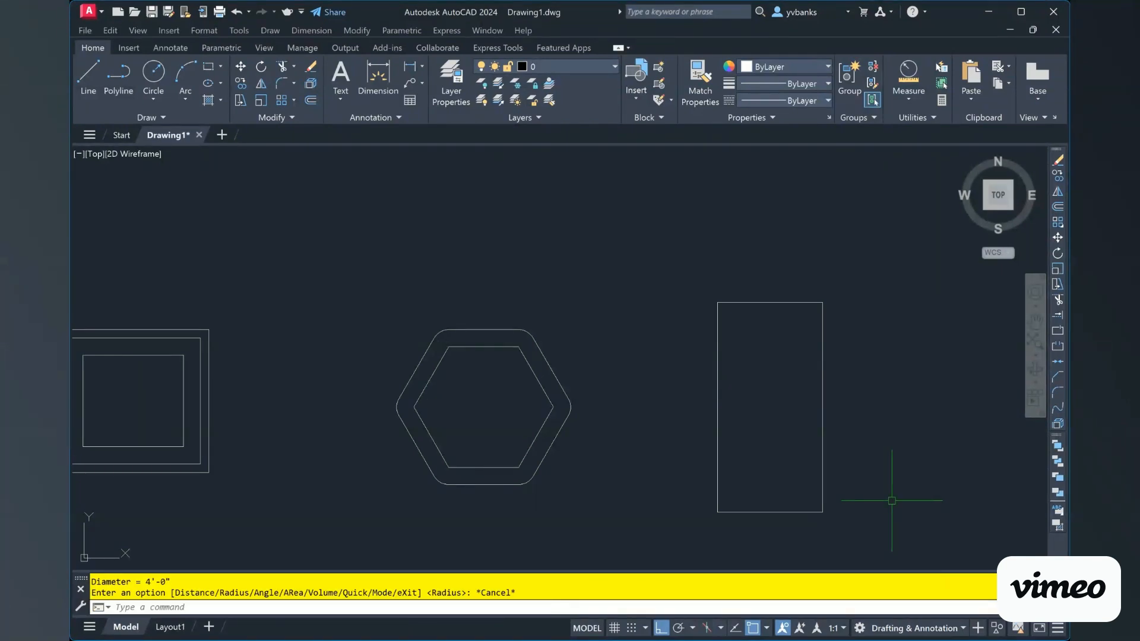
# Step: Set the OFFSETGAPTYPE system variable to 2
pyautogui.press('Escape')
pyautogui.write('OFFS')
pyautogui.write('E')
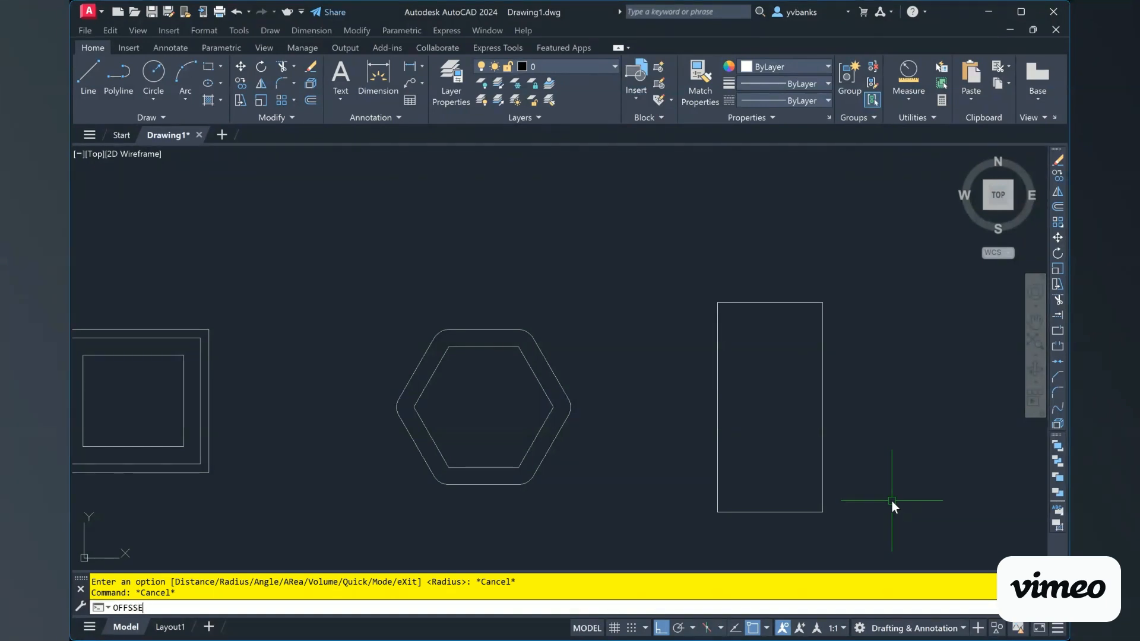
pyautogui.write('TGA')
pyautogui.press('Return')
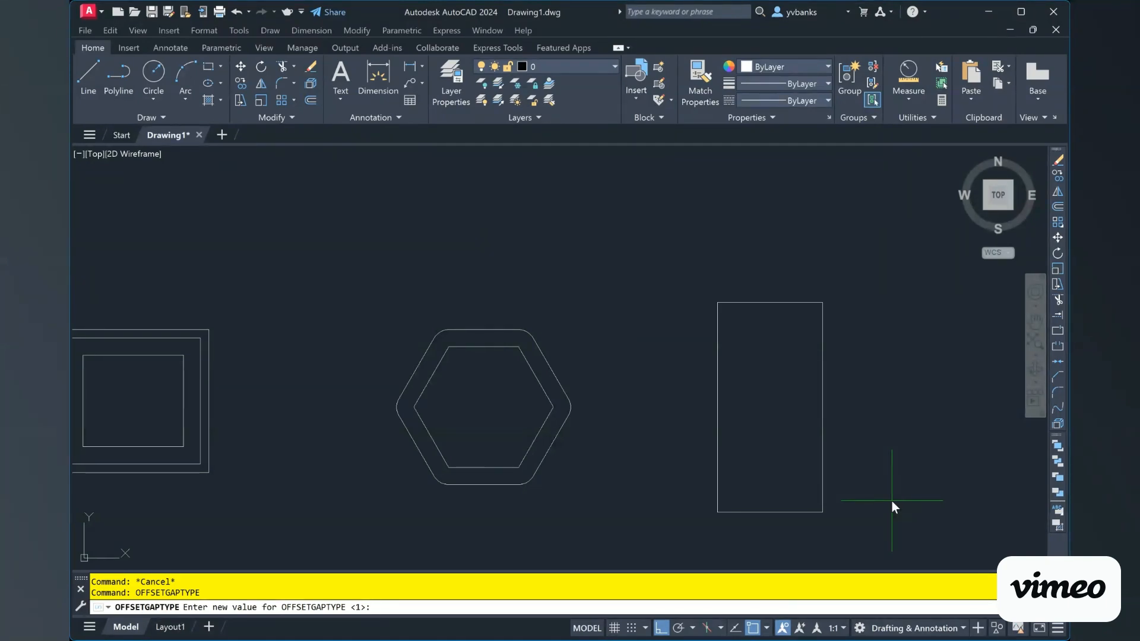
pyautogui.write('2')
pyautogui.press('Return')
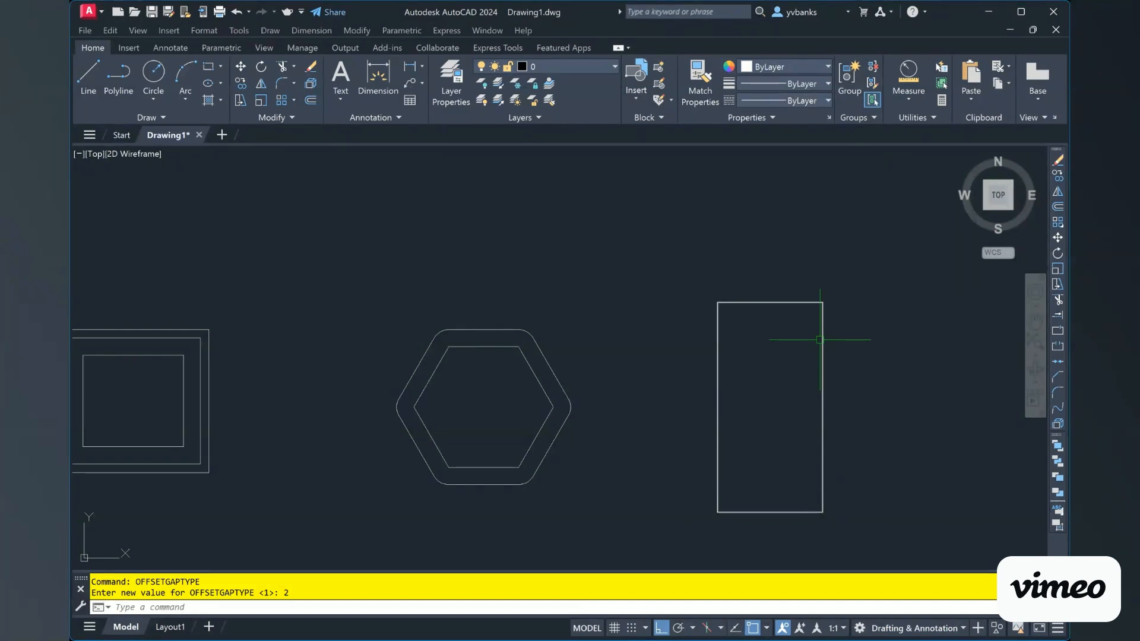
# Step: Offset the tall rectangle outward by 3'
pyautogui.write('0')
pyautogui.write('FE')
pyautogui.press('BackSpace')
pyautogui.write('FSET')
pyautogui.press('Return')
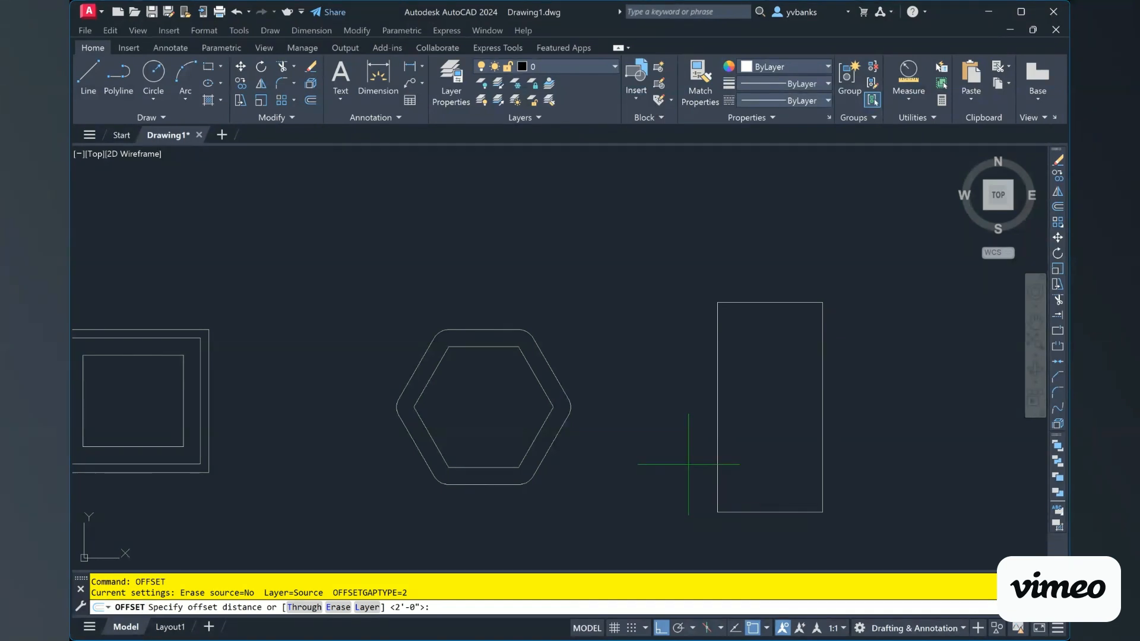
pyautogui.write("3'")
pyautogui.press('Return')
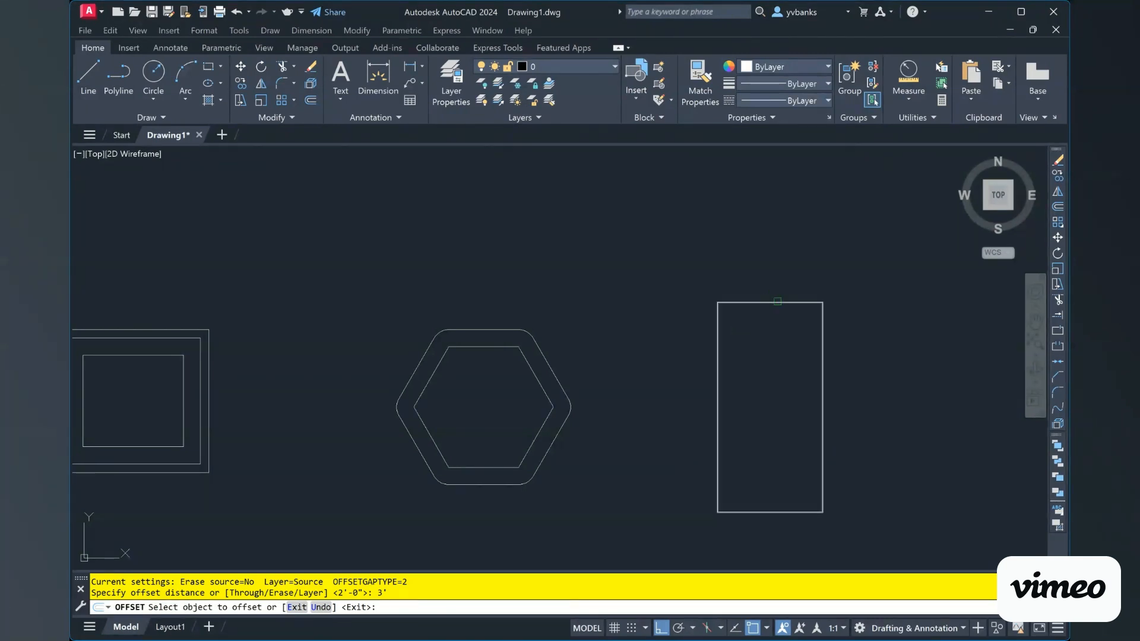
pyautogui.click(777, 302)
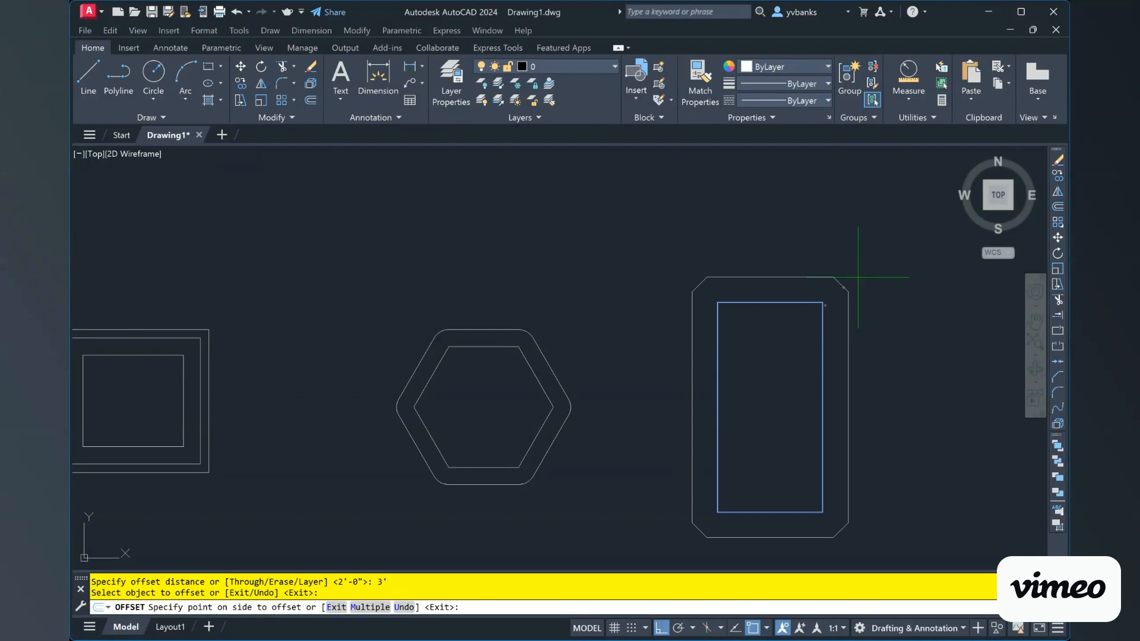
pyautogui.click(903, 344)
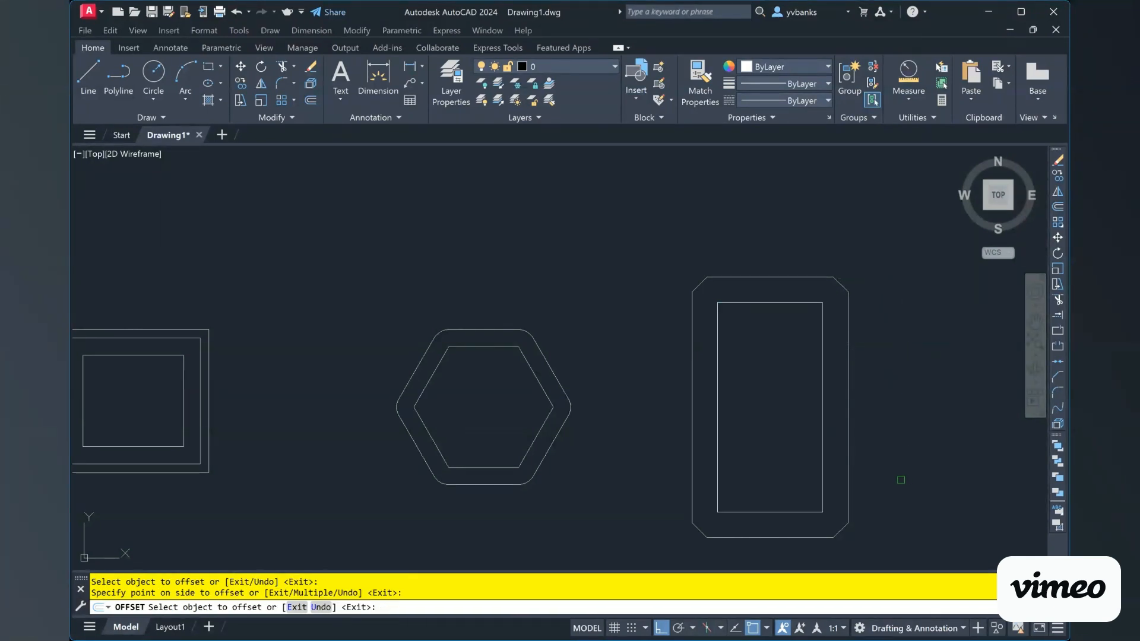
pyautogui.scroll(4, 776, 284)
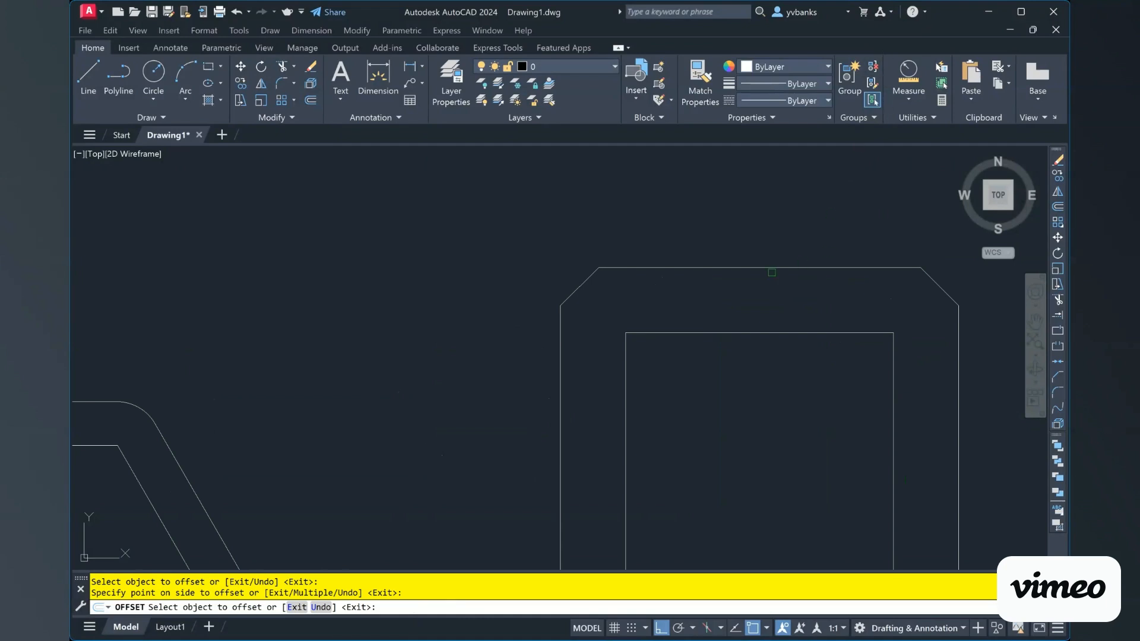
pyautogui.scroll(-8, 843, 380)
pyautogui.scroll(3, 810, 548)
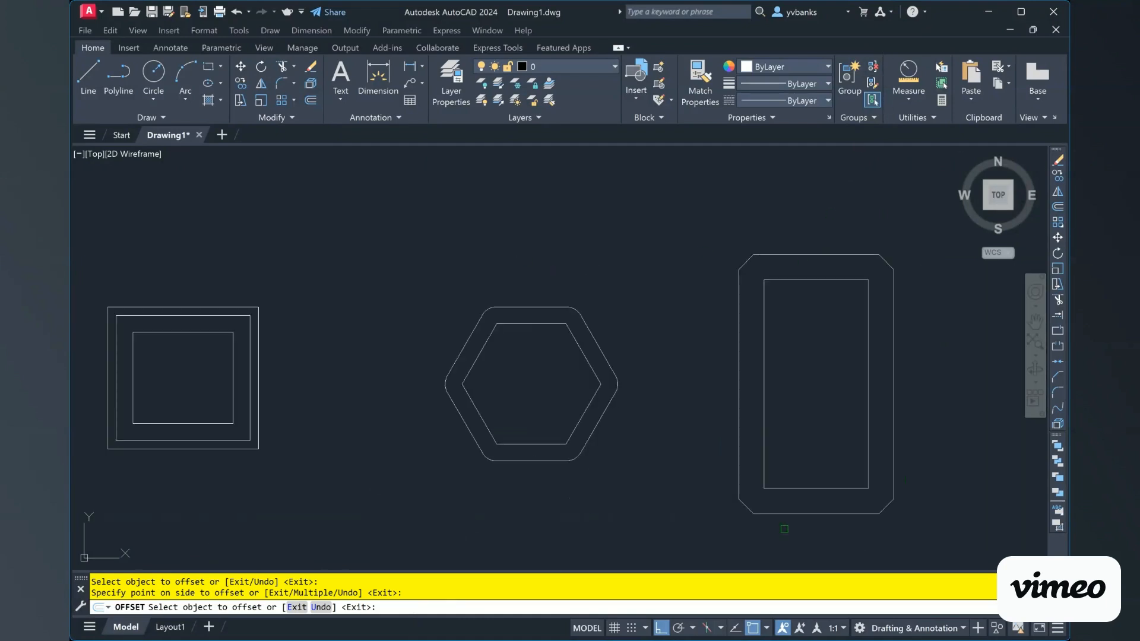
pyautogui.scroll(2, 742, 525)
pyautogui.scroll(-2, 804, 434)
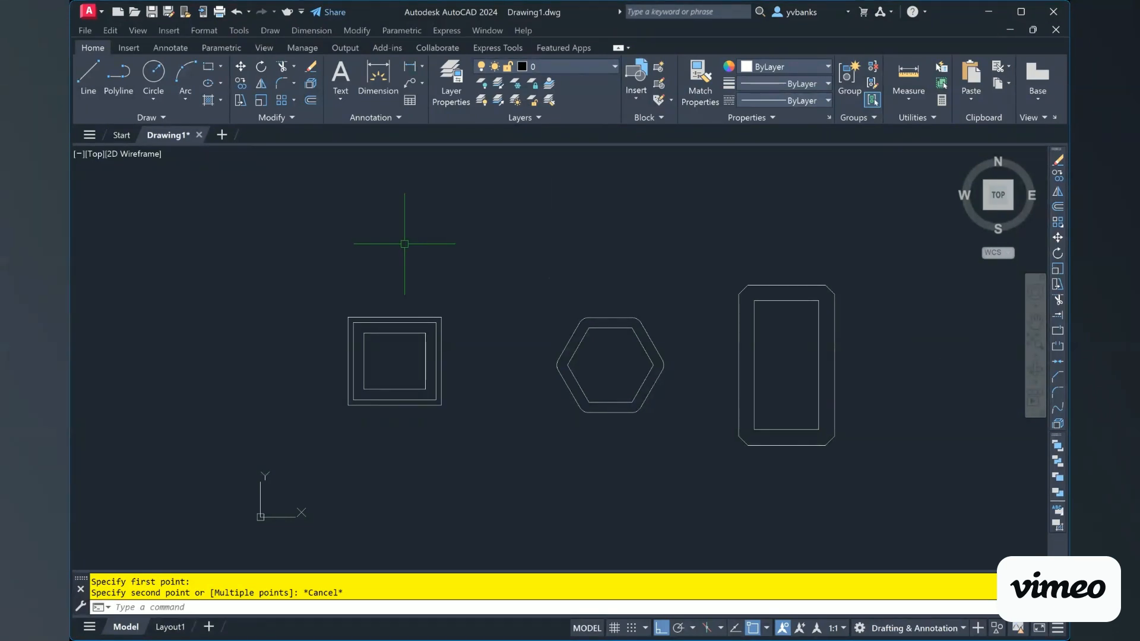
# Step: Call up OFFSETGAPTYPE again and re-enter 2 as its value
pyautogui.write('OFFSETGAPTYPE')
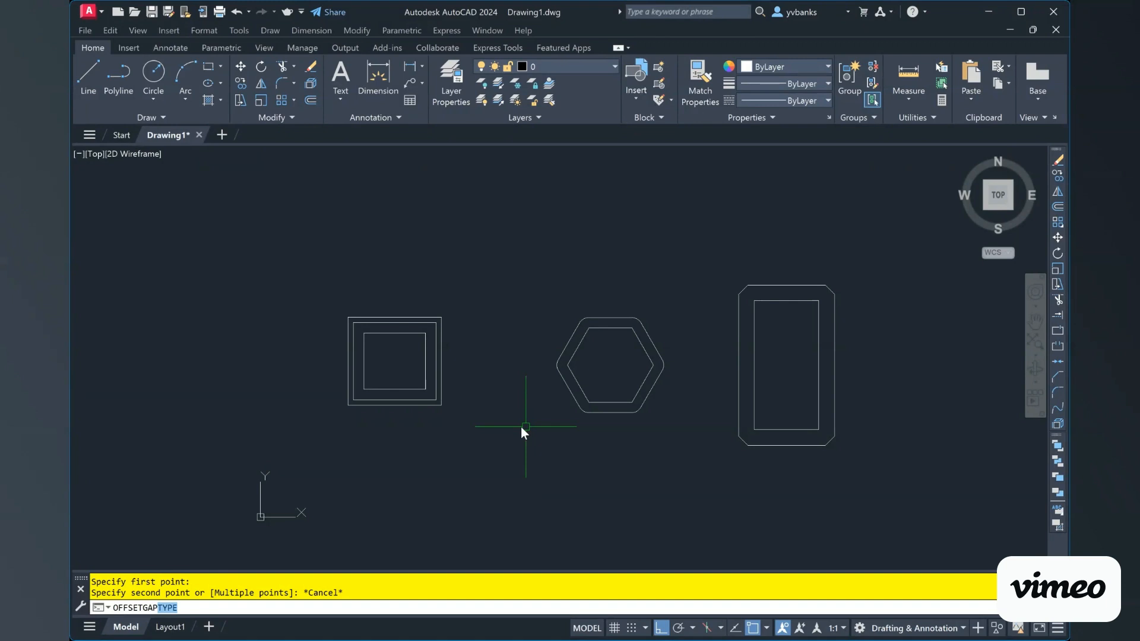
pyautogui.press('Return')
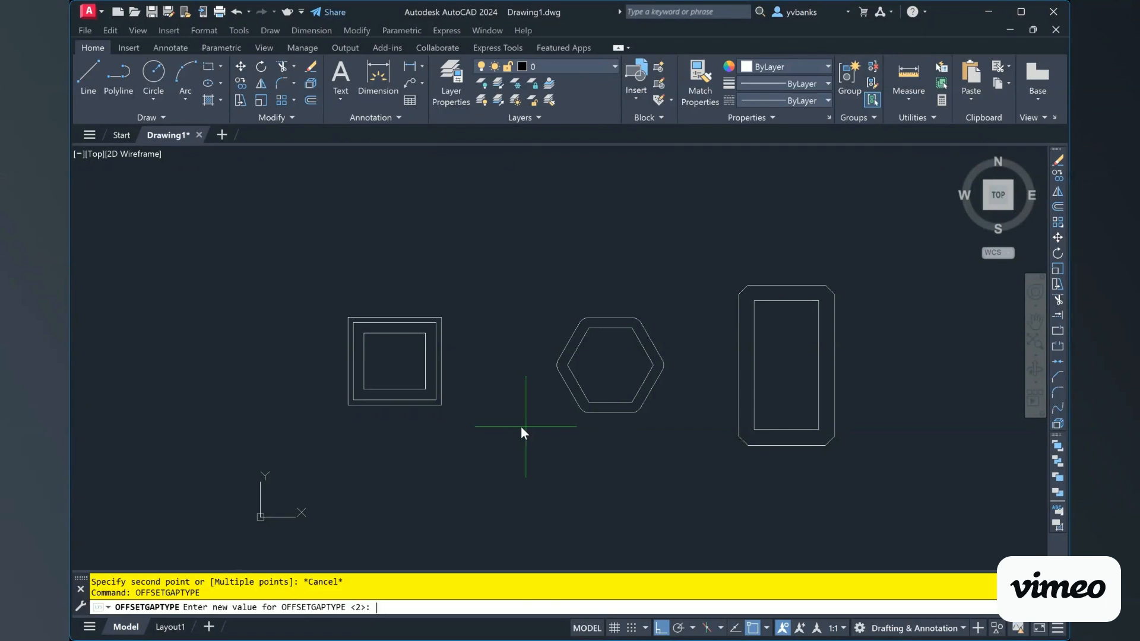
pyautogui.write('2')
pyautogui.press('Return')
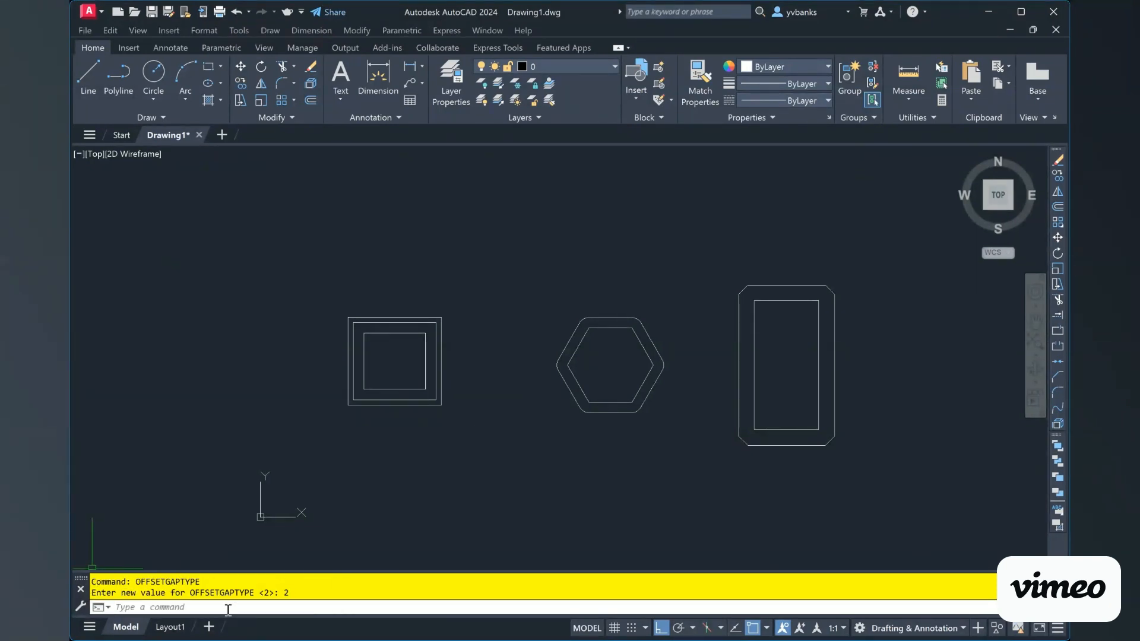
pyautogui.write('OFFSET')
pyautogui.press('Return')
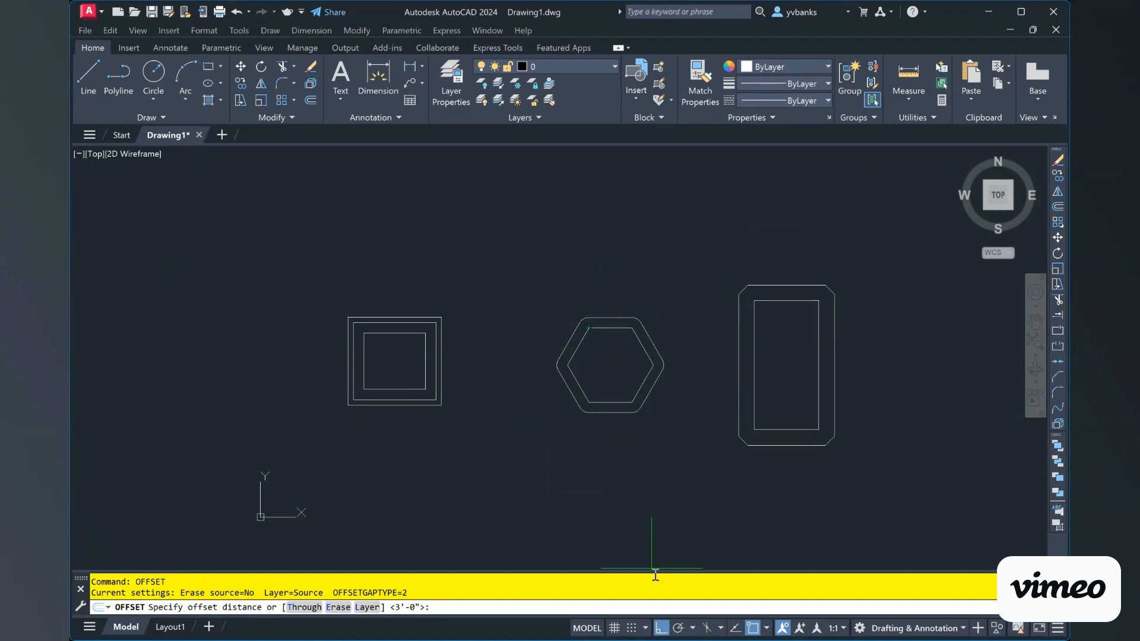
pyautogui.press('Escape')
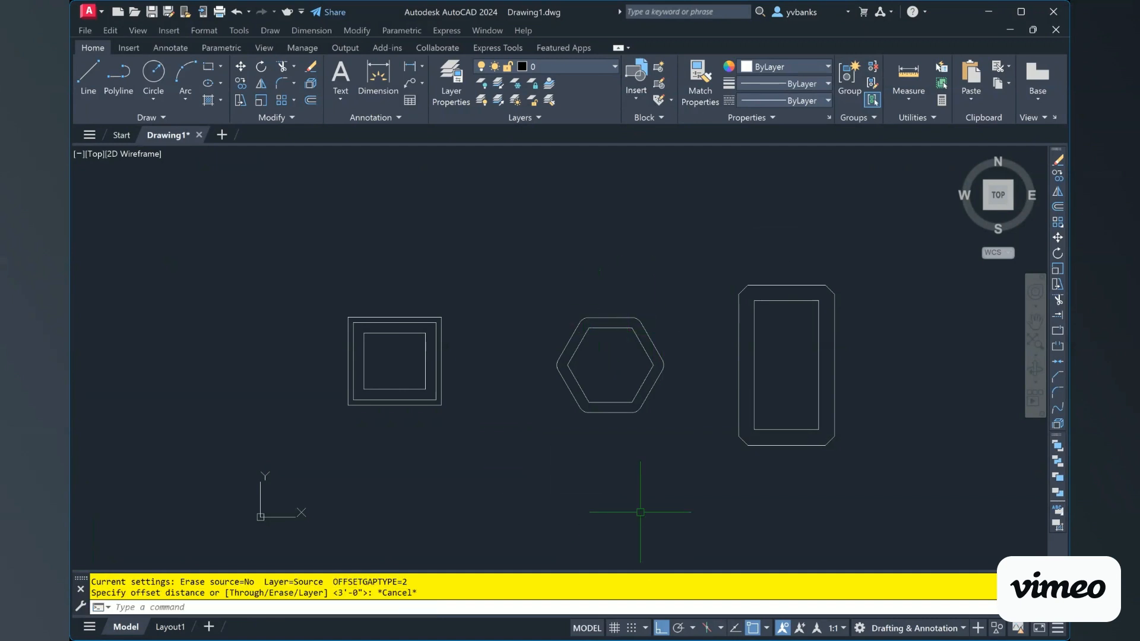